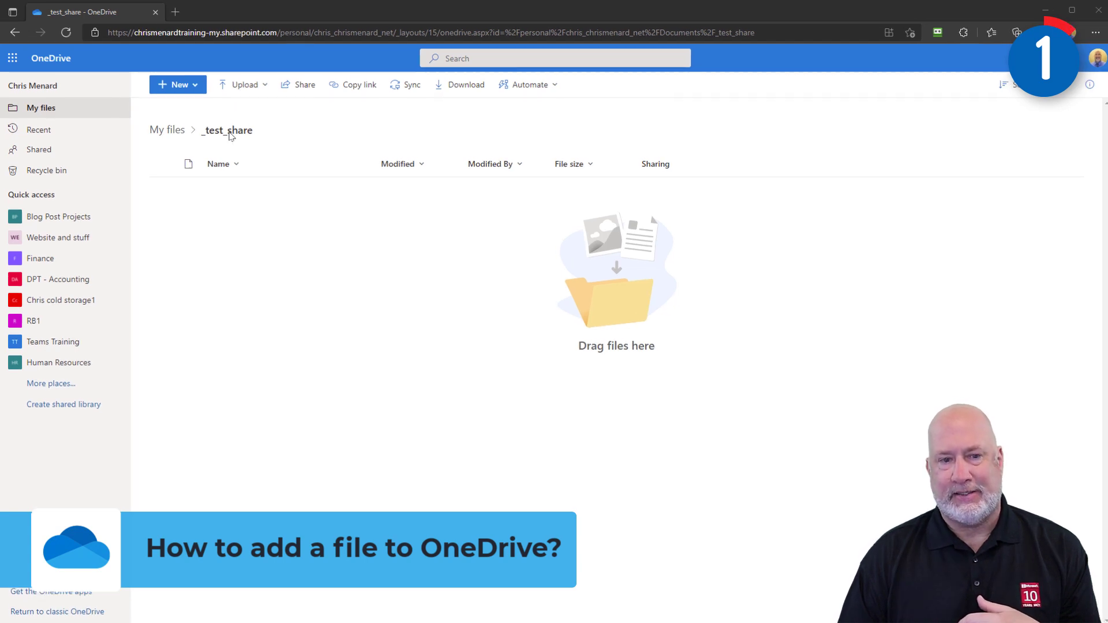
# - Upload the 8.50 KB Excel test workbook from the computer into the _test_share folder
pyautogui.click(199, 88)
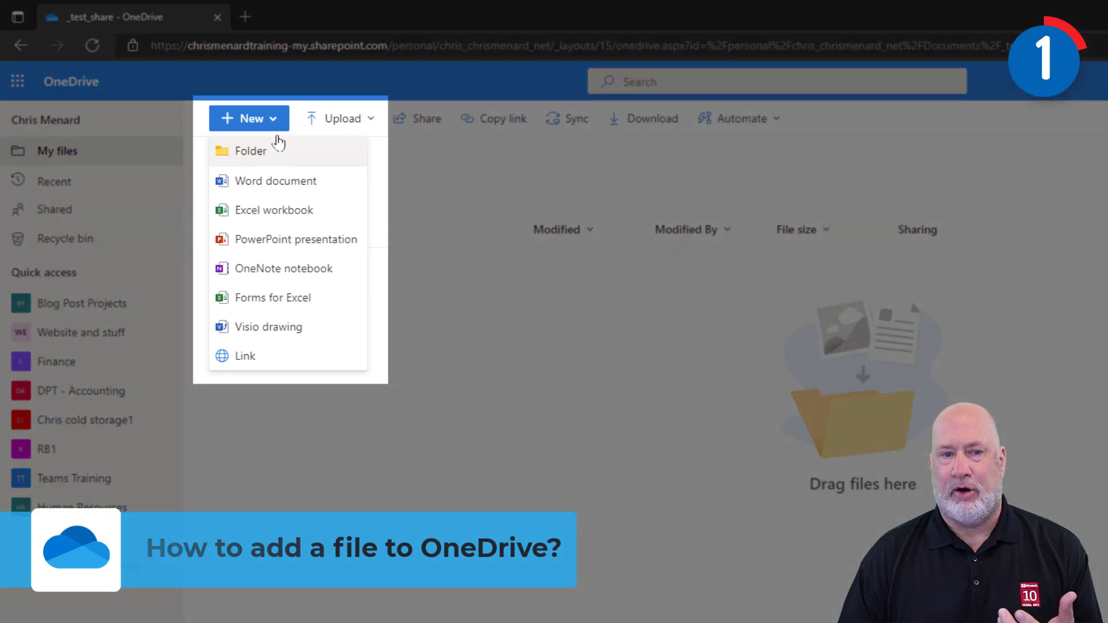
pyautogui.press('Escape')
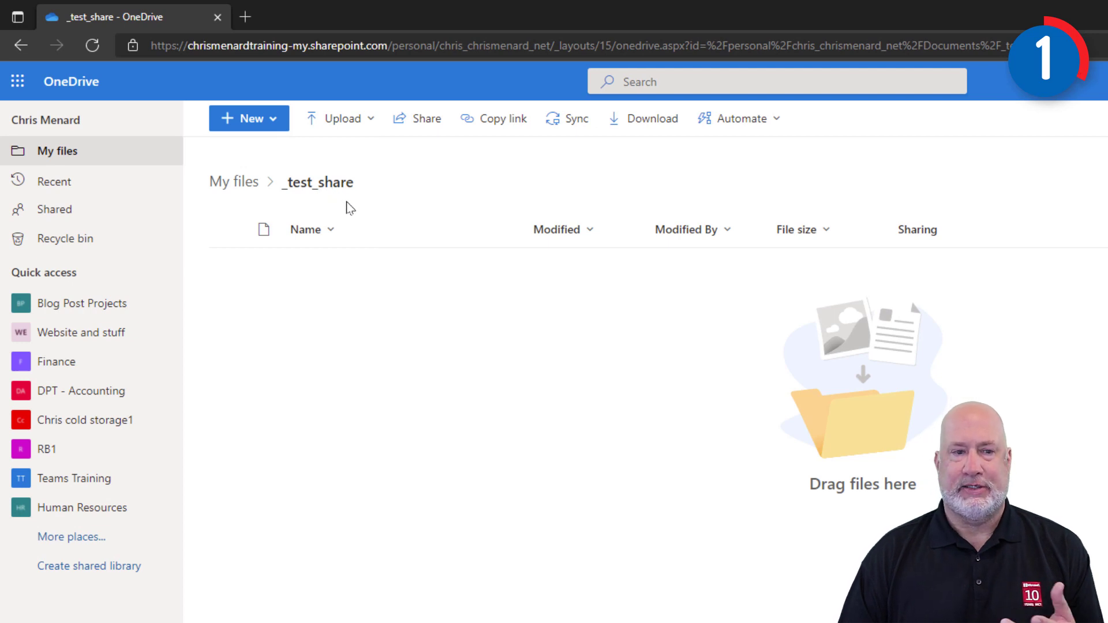
pyautogui.click(370, 120)
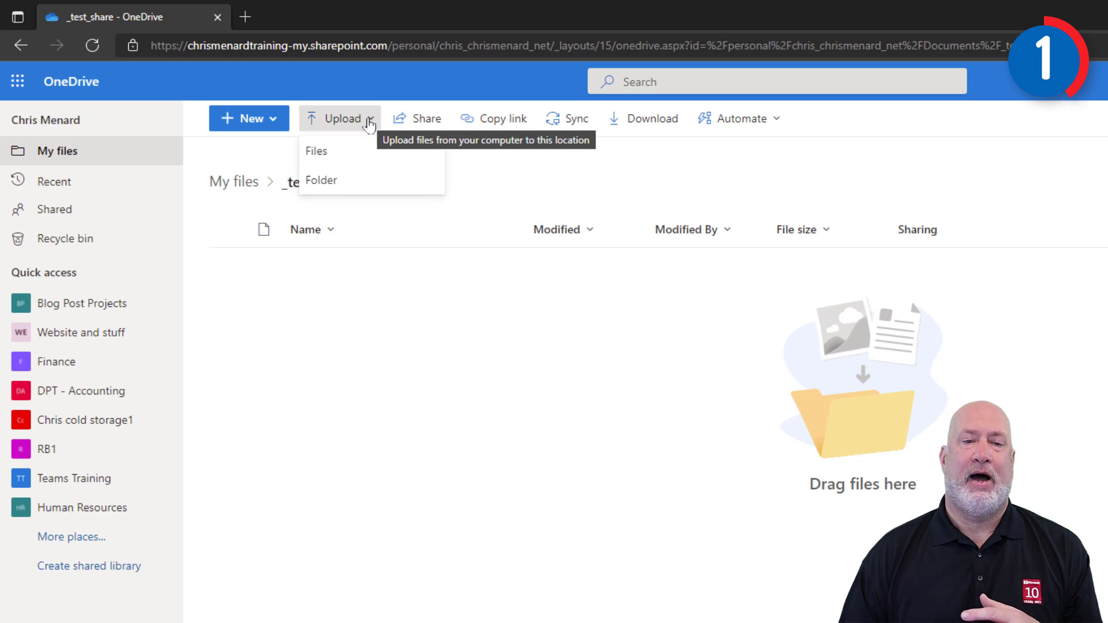
pyautogui.click(335, 152)
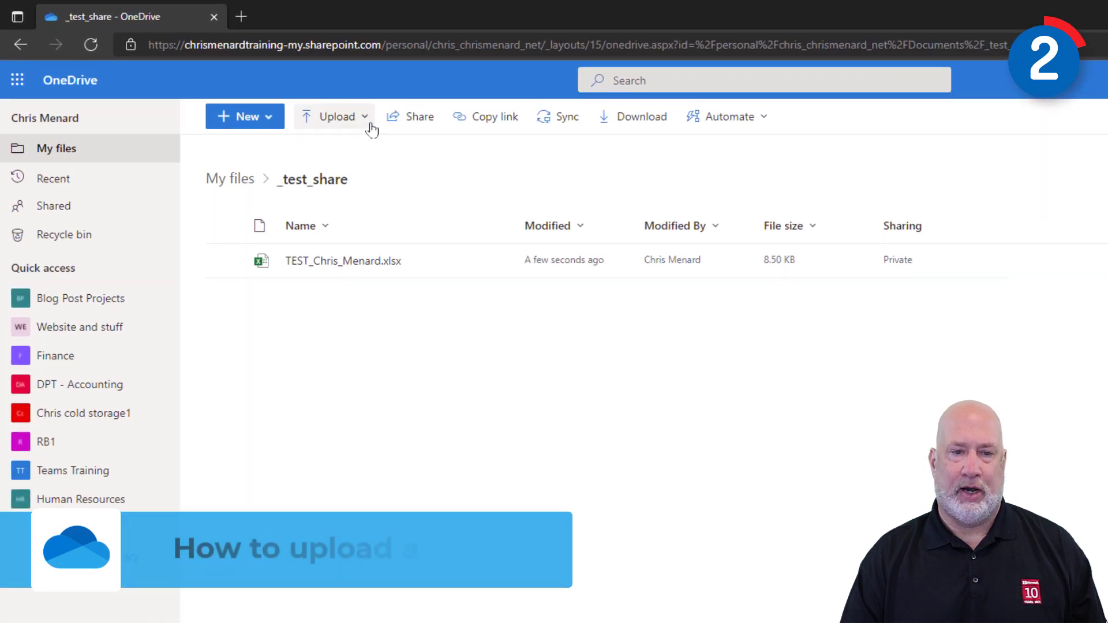
# - Upload the FY2024 files folder with its three files, then check its contents and return to _test_share
pyautogui.click(281, 91)
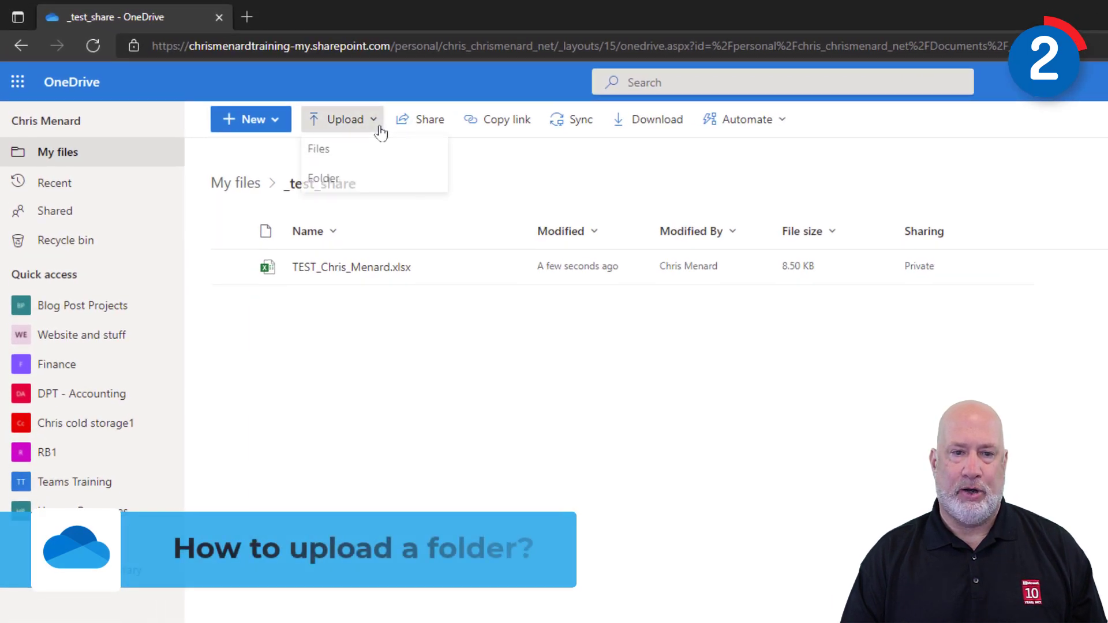
pyautogui.click(357, 183)
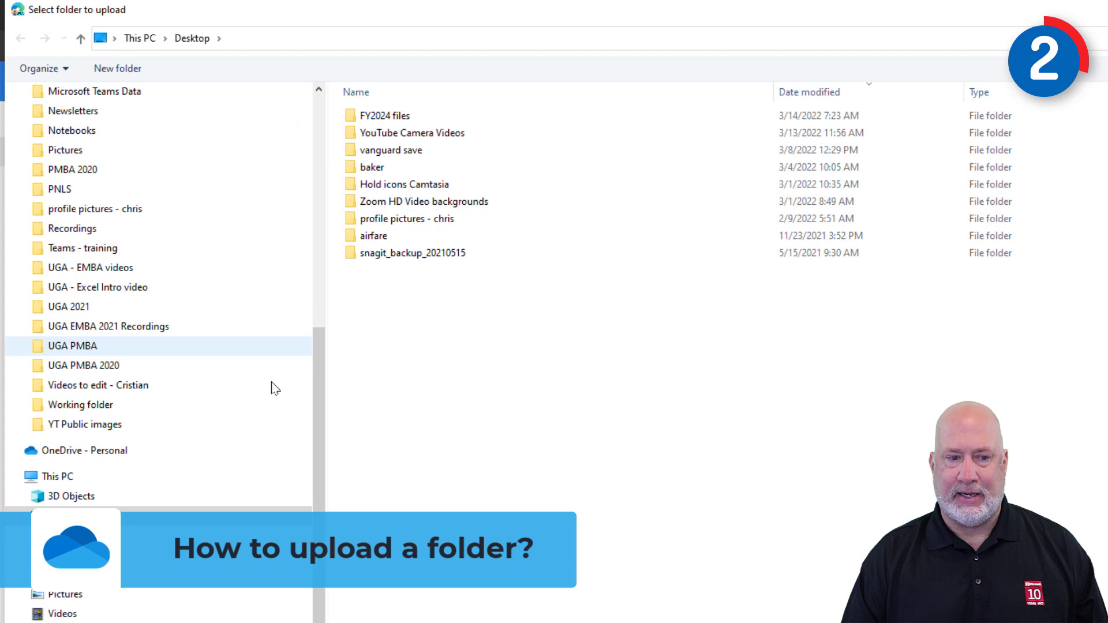
pyautogui.click(394, 117)
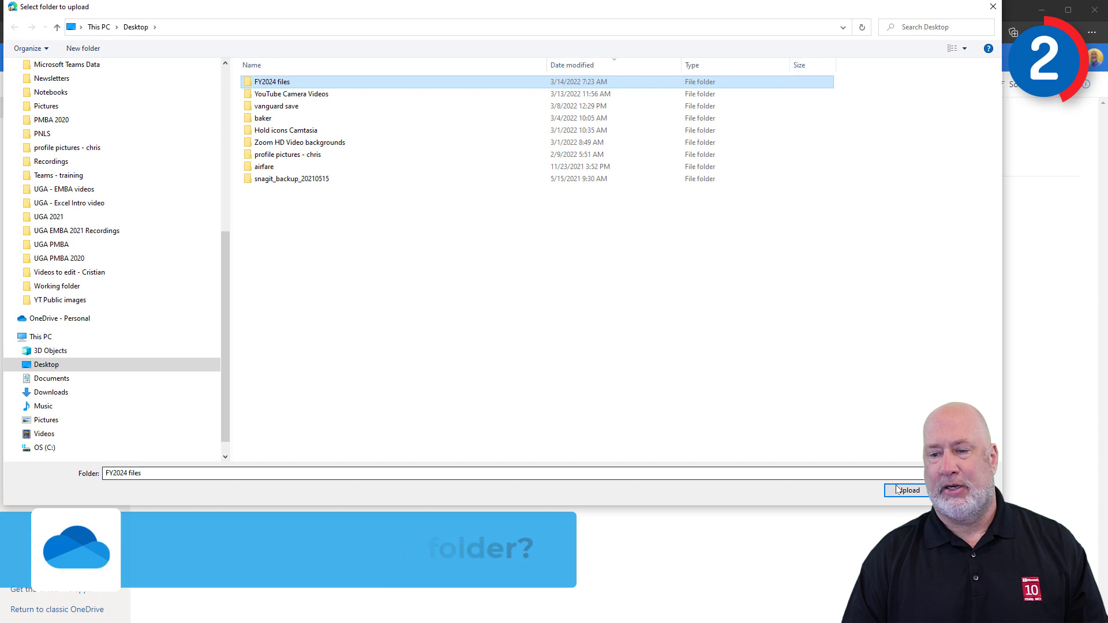
pyautogui.click(898, 490)
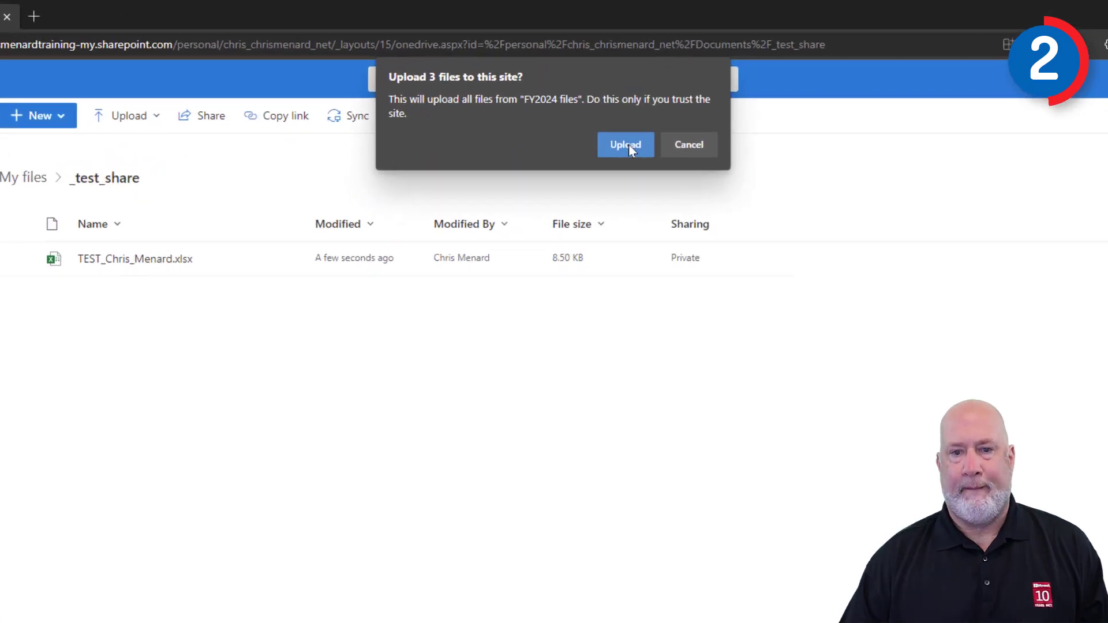
pyautogui.click(629, 146)
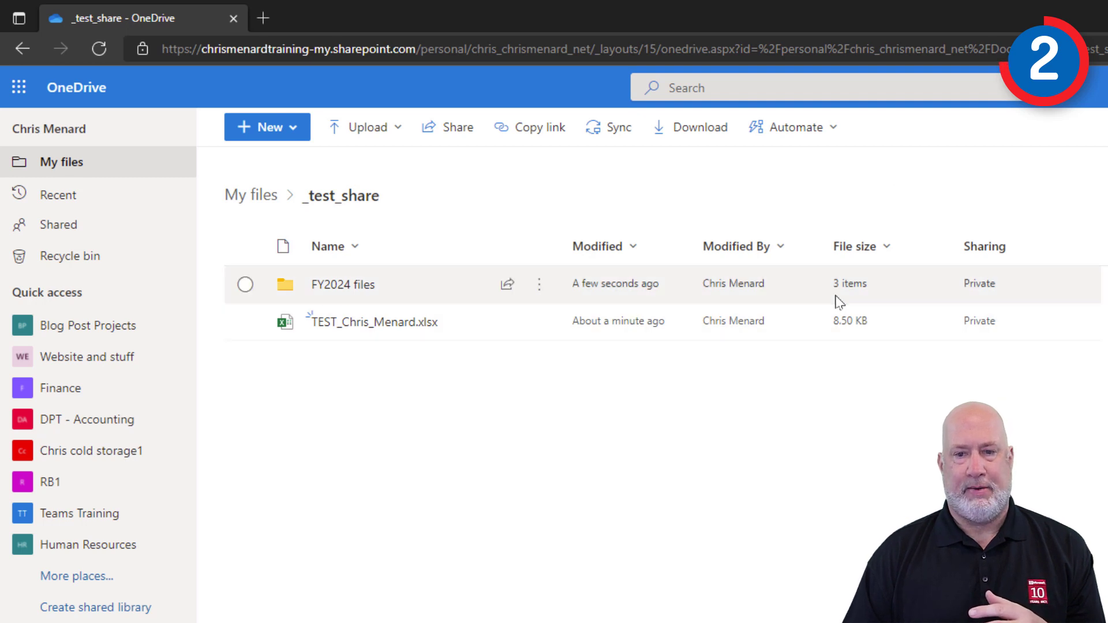
pyautogui.click(363, 297)
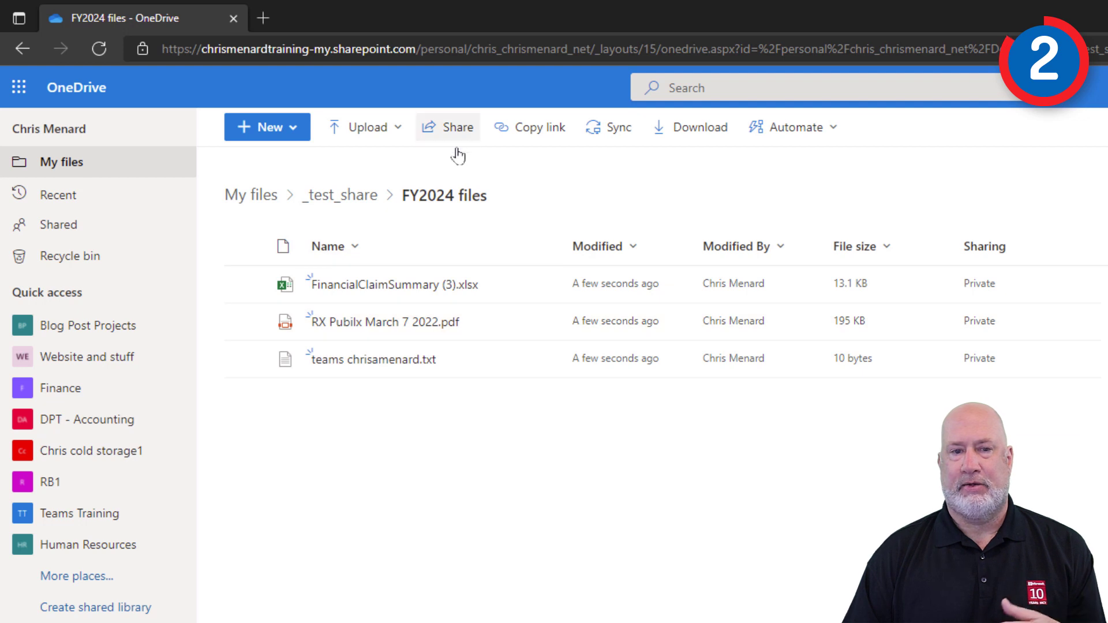
pyautogui.click(360, 200)
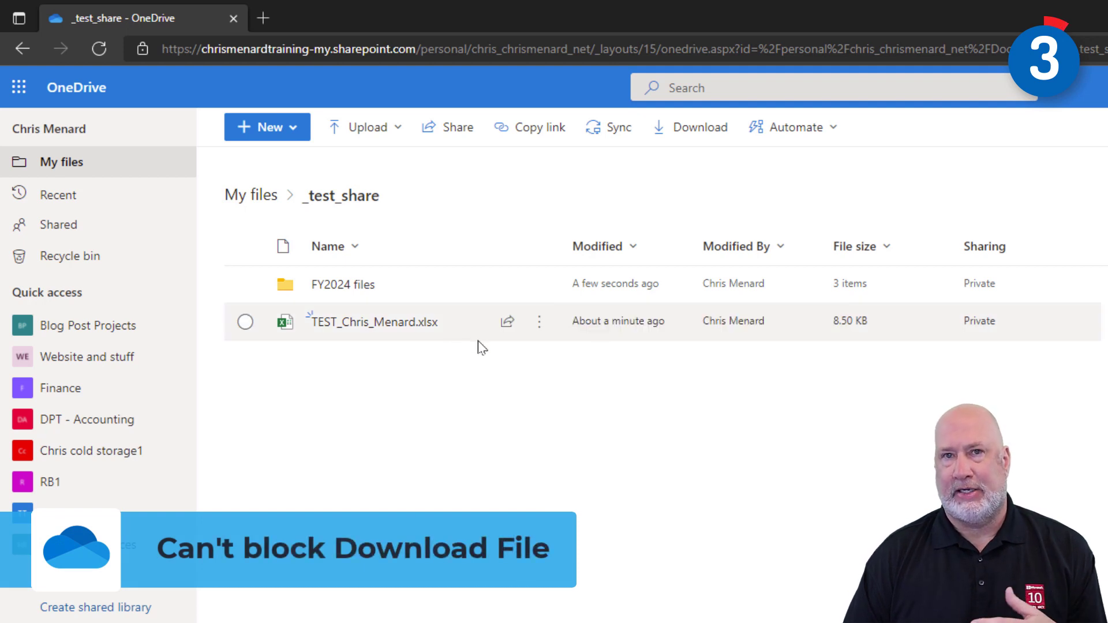
pyautogui.moveTo(502, 341)
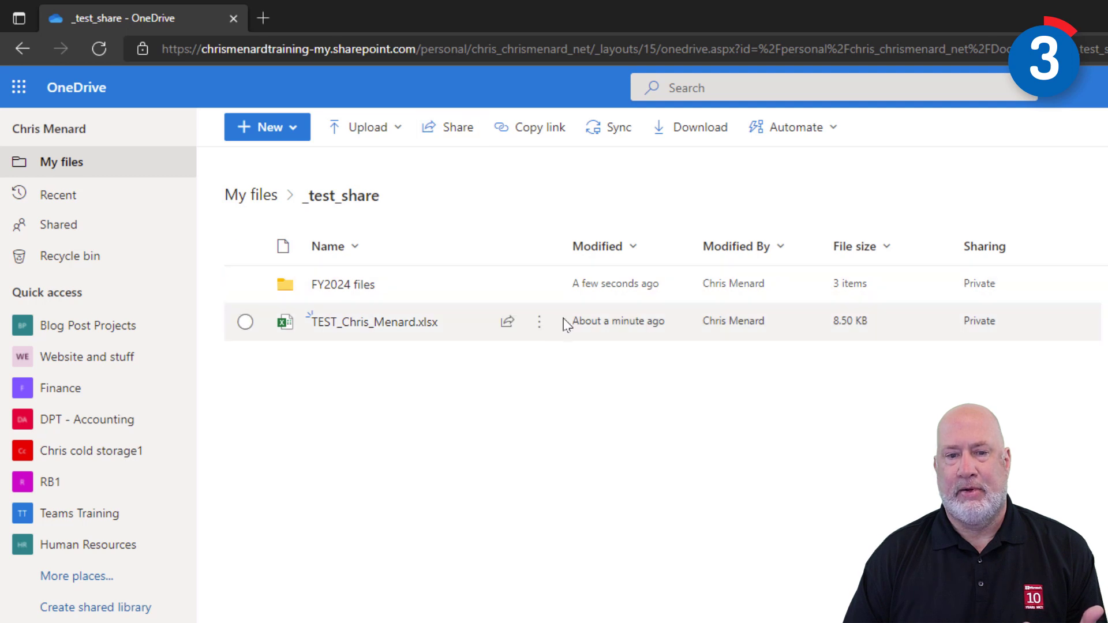
pyautogui.click(539, 324)
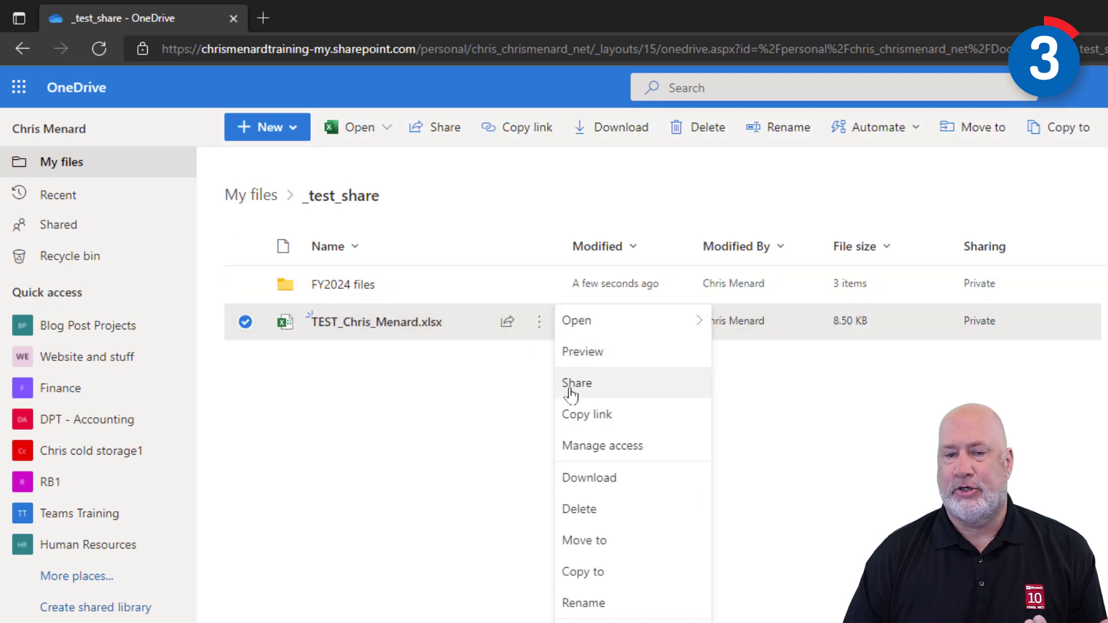
pyautogui.click(478, 400)
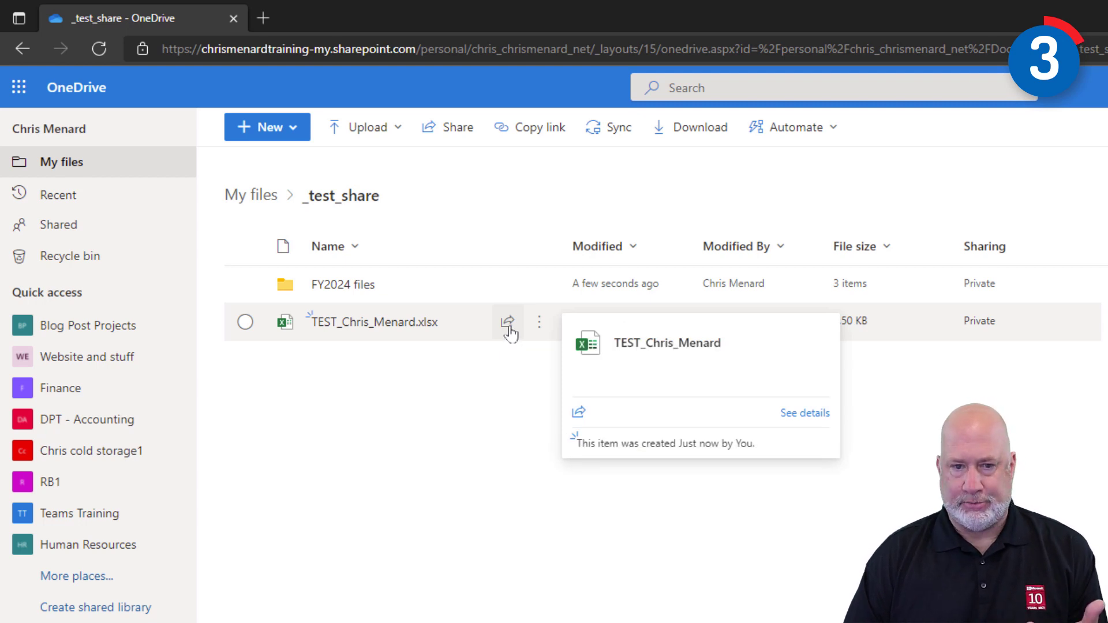
# - Make the test workbook's anyone-with-the-link share view-only, leaving downloads allowed
pyautogui.click(506, 332)
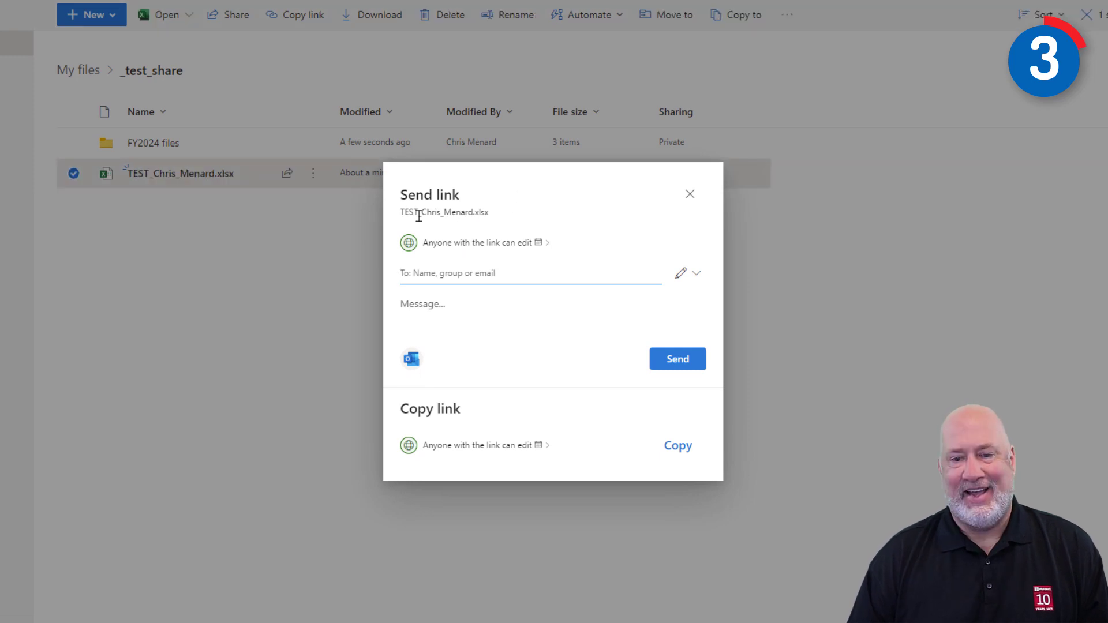
pyautogui.click(549, 248)
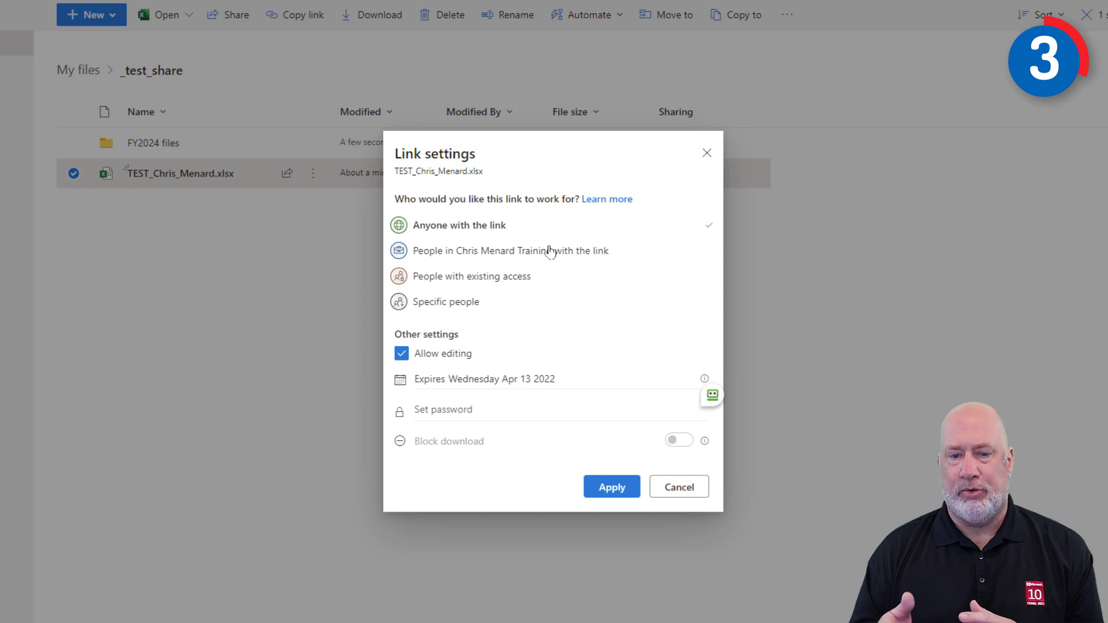
pyautogui.click(402, 355)
pyautogui.click(404, 359)
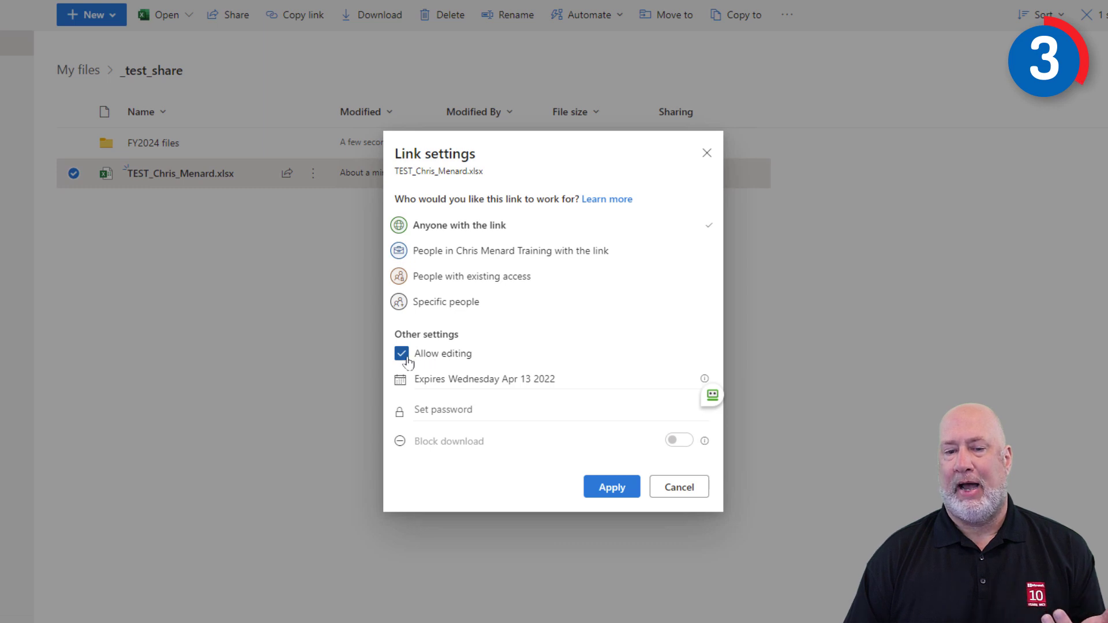
pyautogui.click(403, 357)
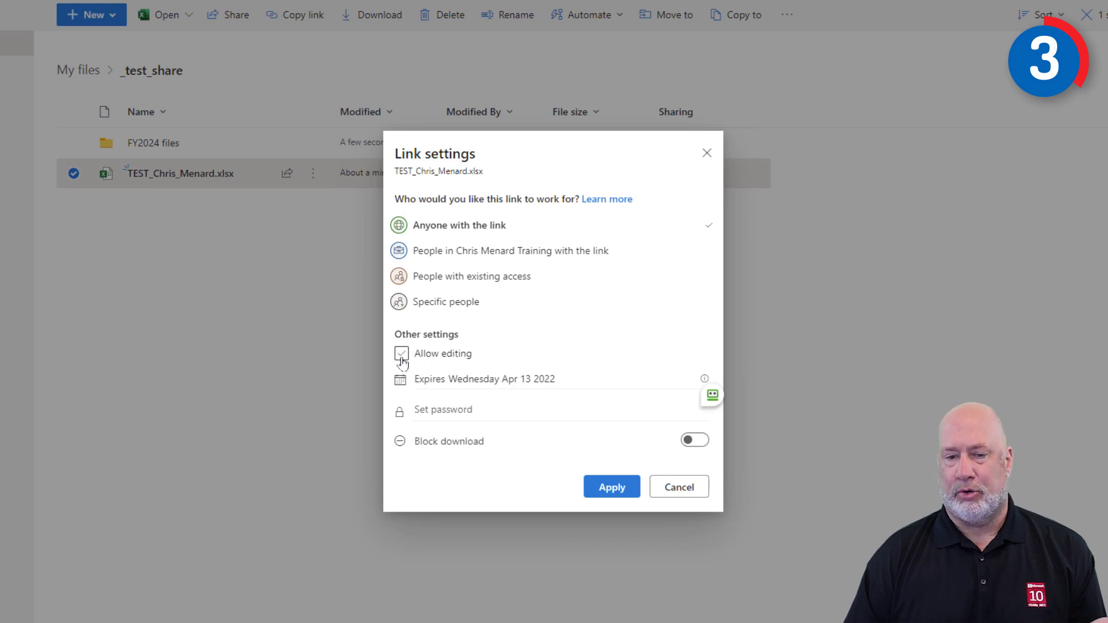
pyautogui.click(402, 357)
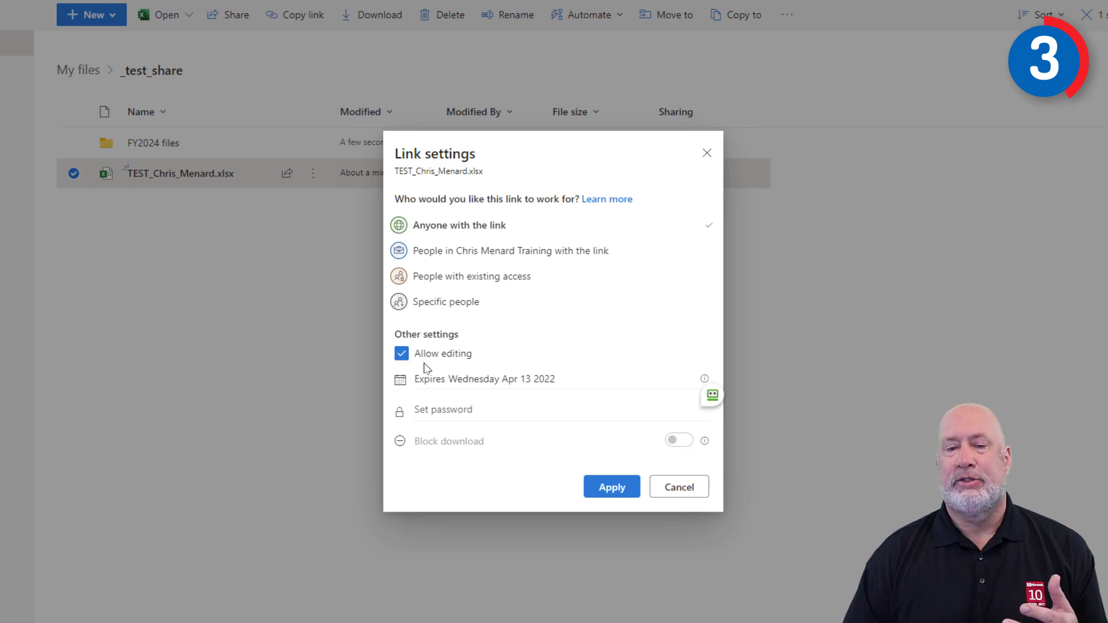
pyautogui.click(402, 355)
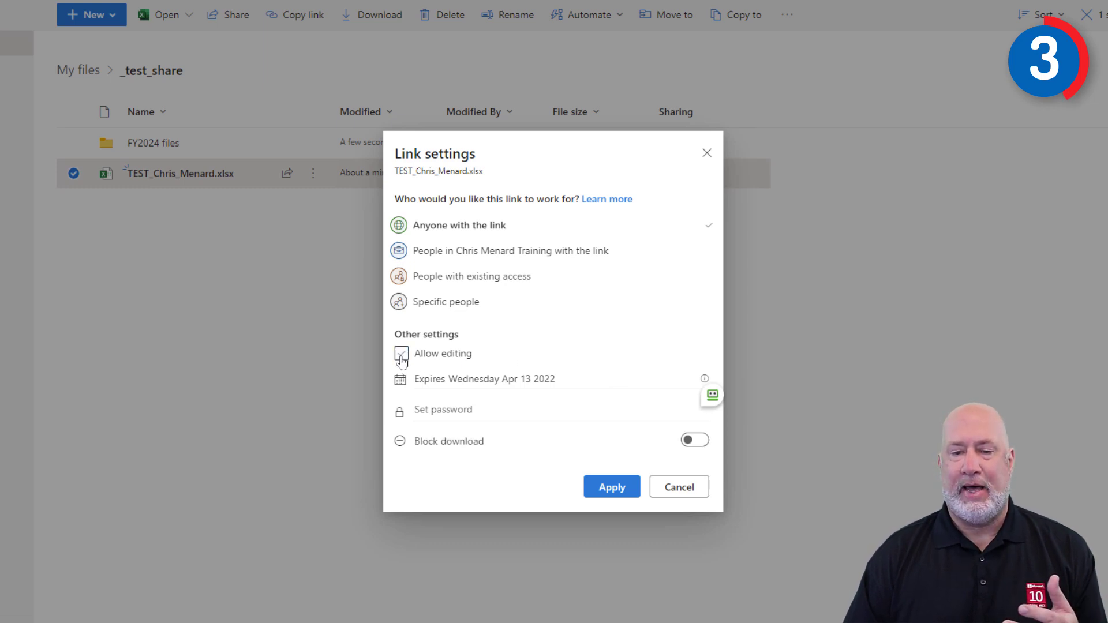
pyautogui.click(703, 443)
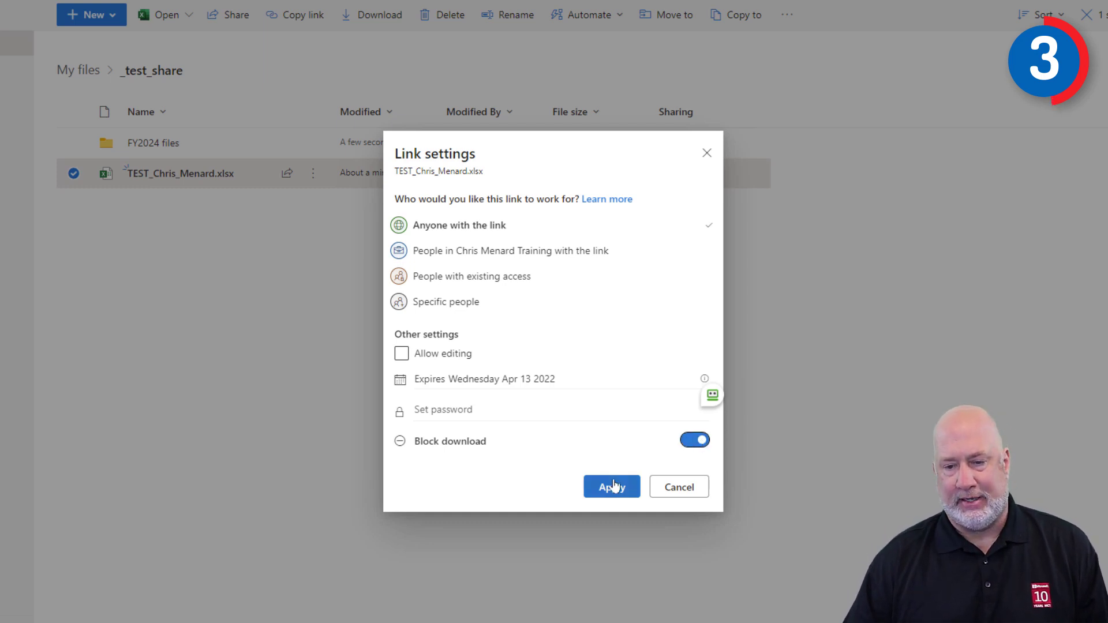
pyautogui.click(687, 443)
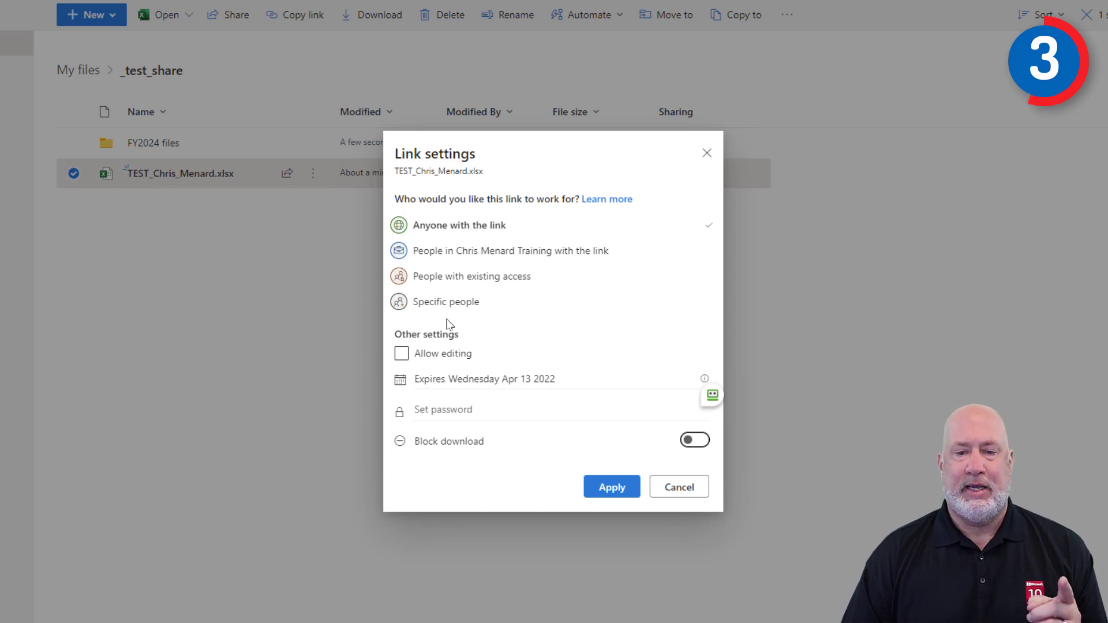
# - Re-allow editing and restrict the workbook's link to specific people, then apply it
pyautogui.click(402, 355)
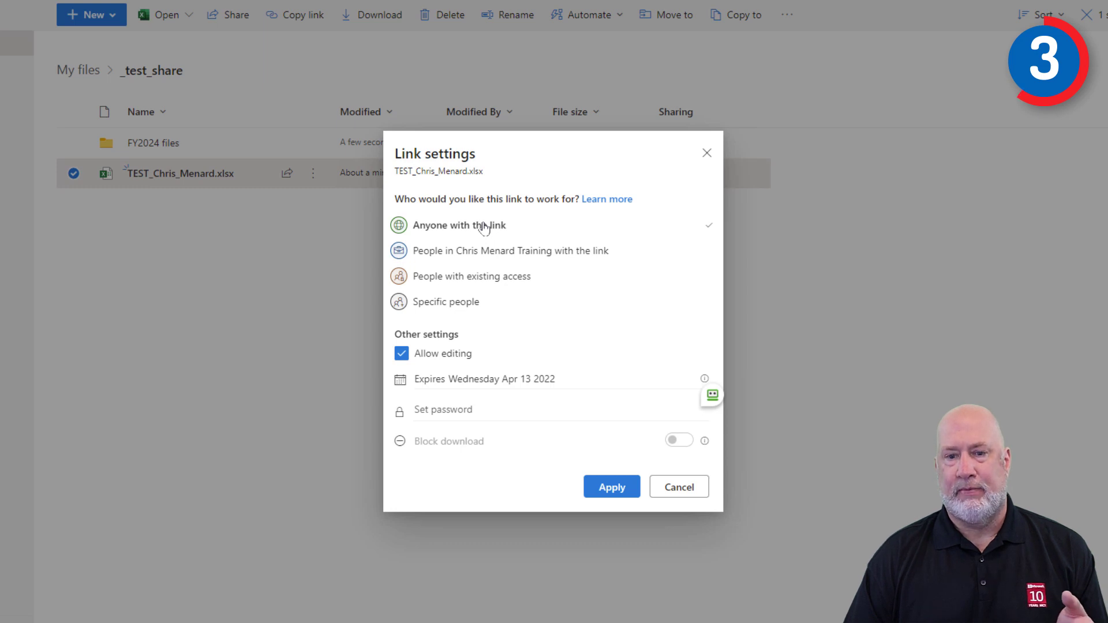
pyautogui.click(485, 251)
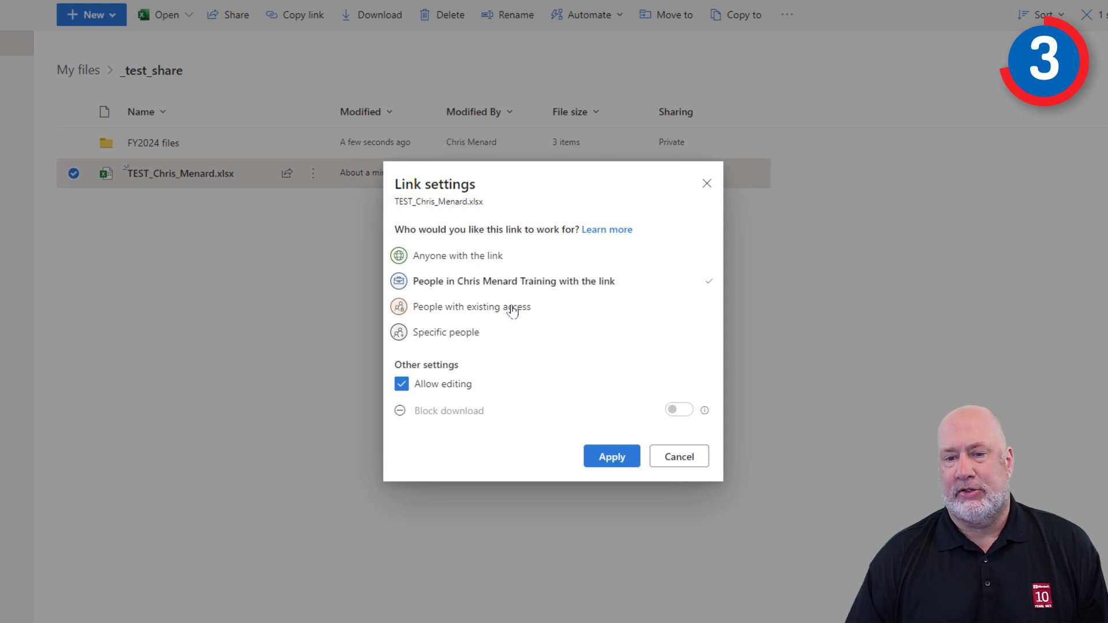
pyautogui.click(454, 337)
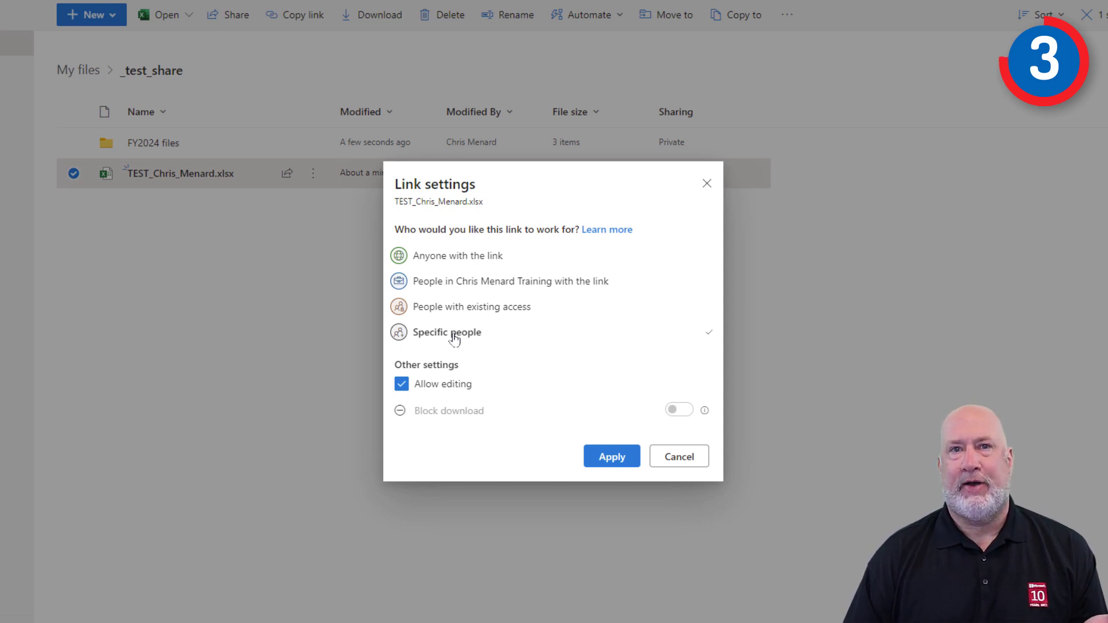
pyautogui.click(616, 460)
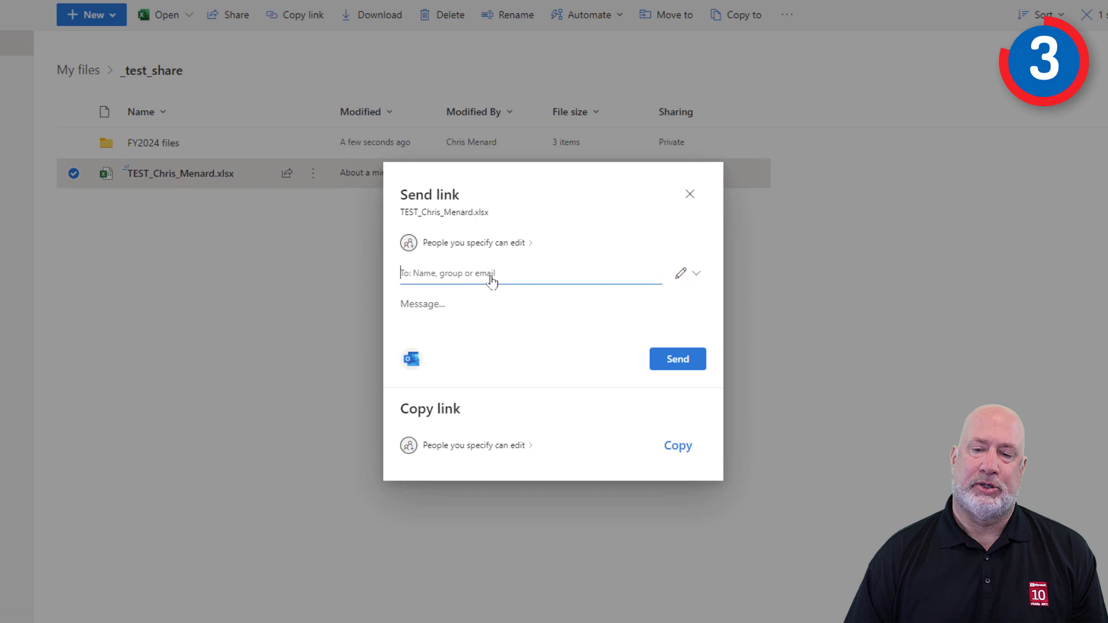
pyautogui.click(689, 194)
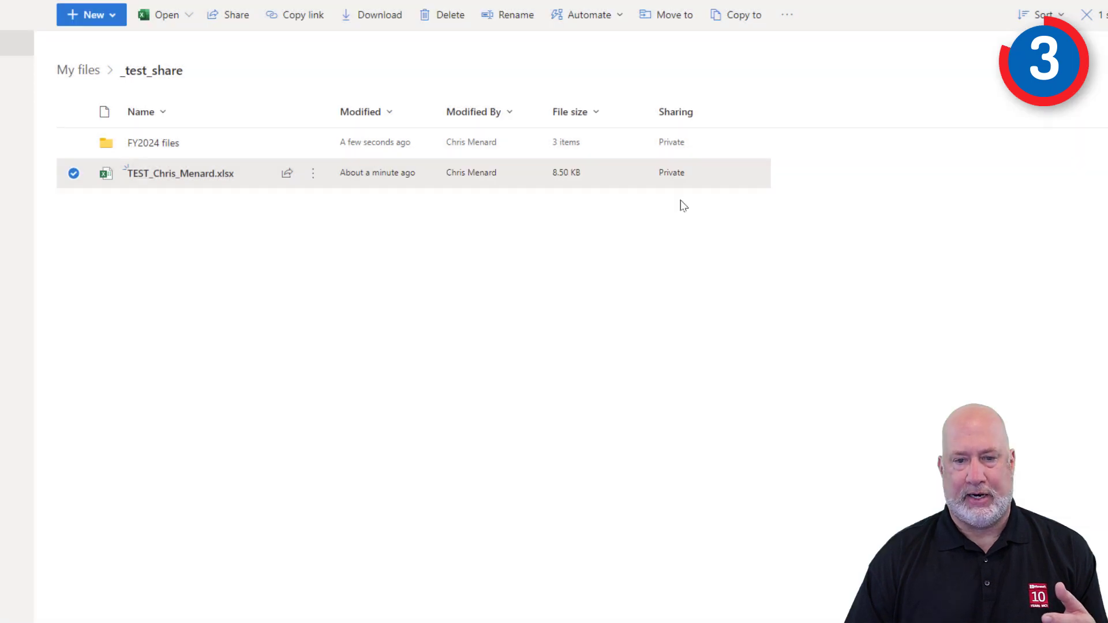
pyautogui.click(315, 180)
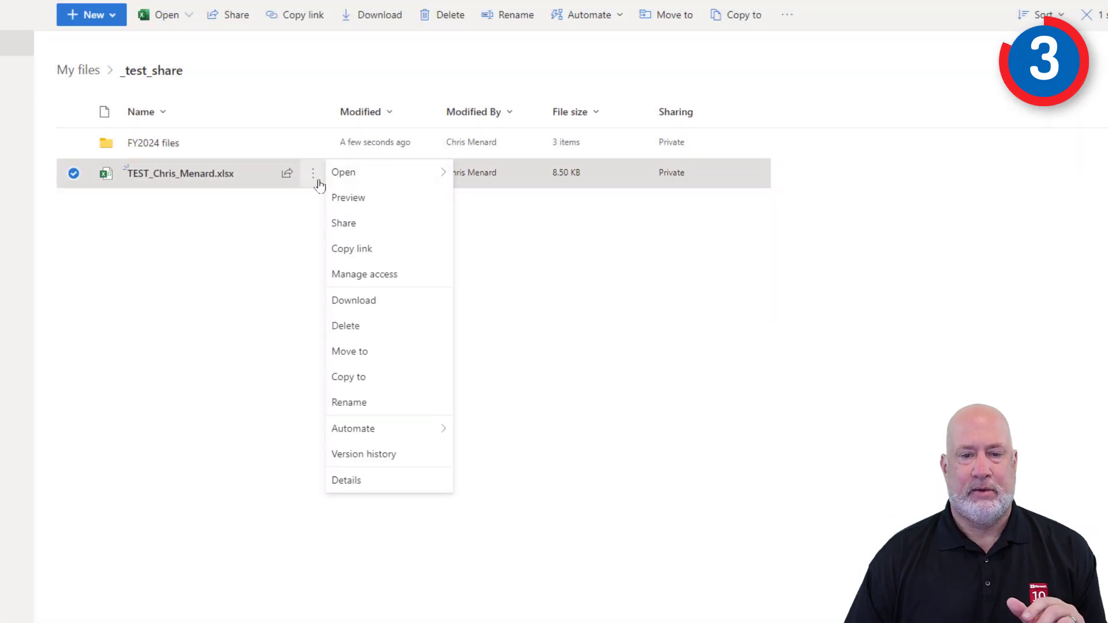
pyautogui.click(362, 223)
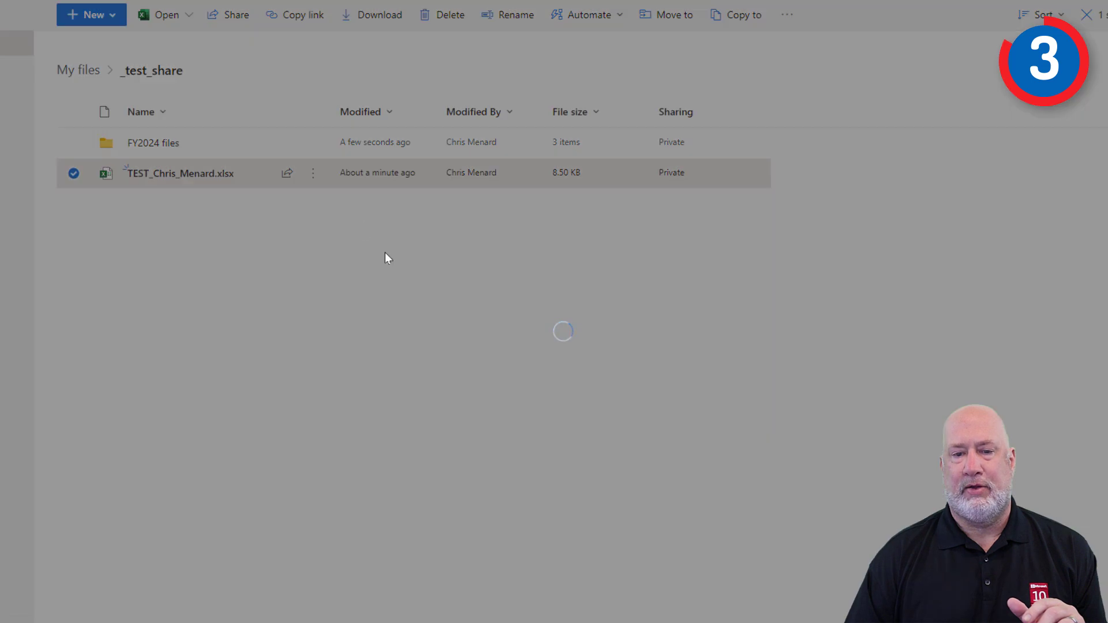
pyautogui.click(462, 249)
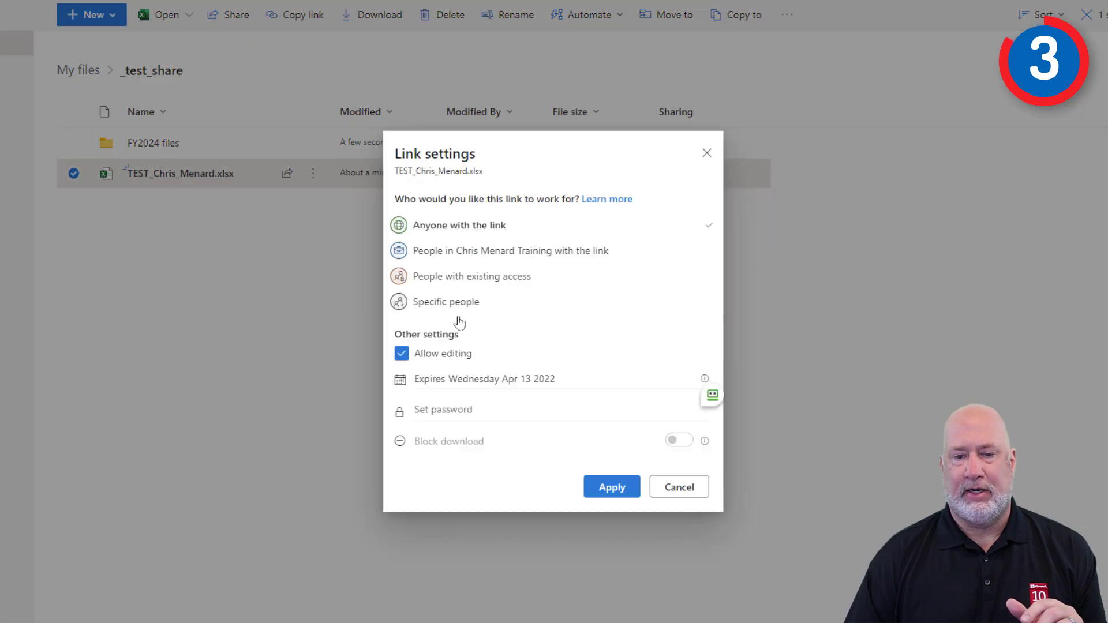
pyautogui.click(403, 356)
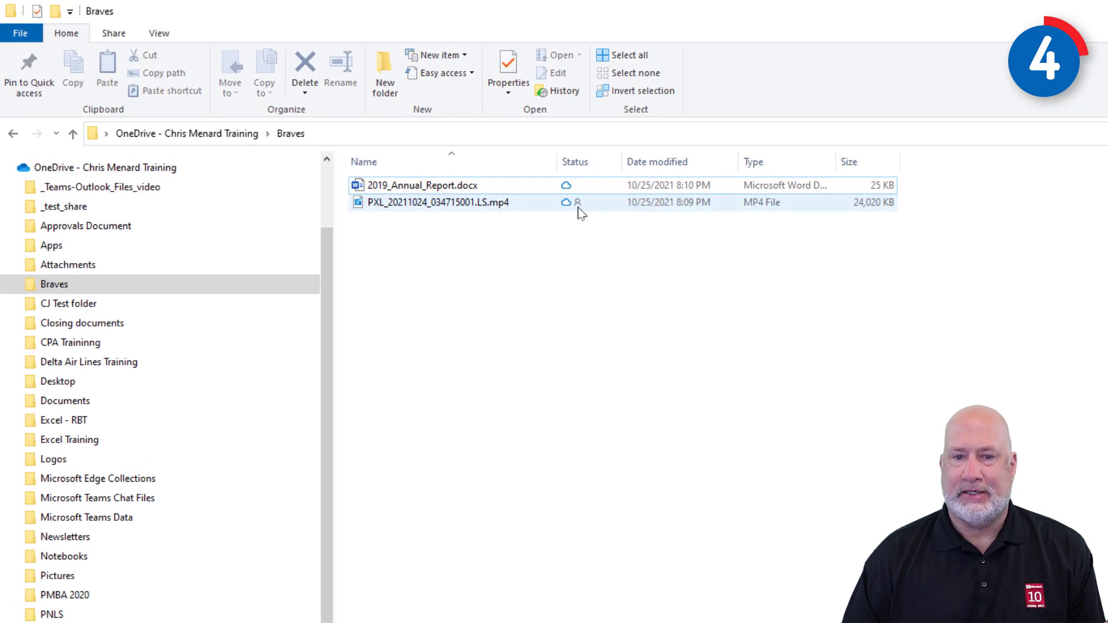
# - Switch from the local Braves folder to the Edge window showing OneDrive's _test_share folder
pyautogui.moveTo(582, 213)
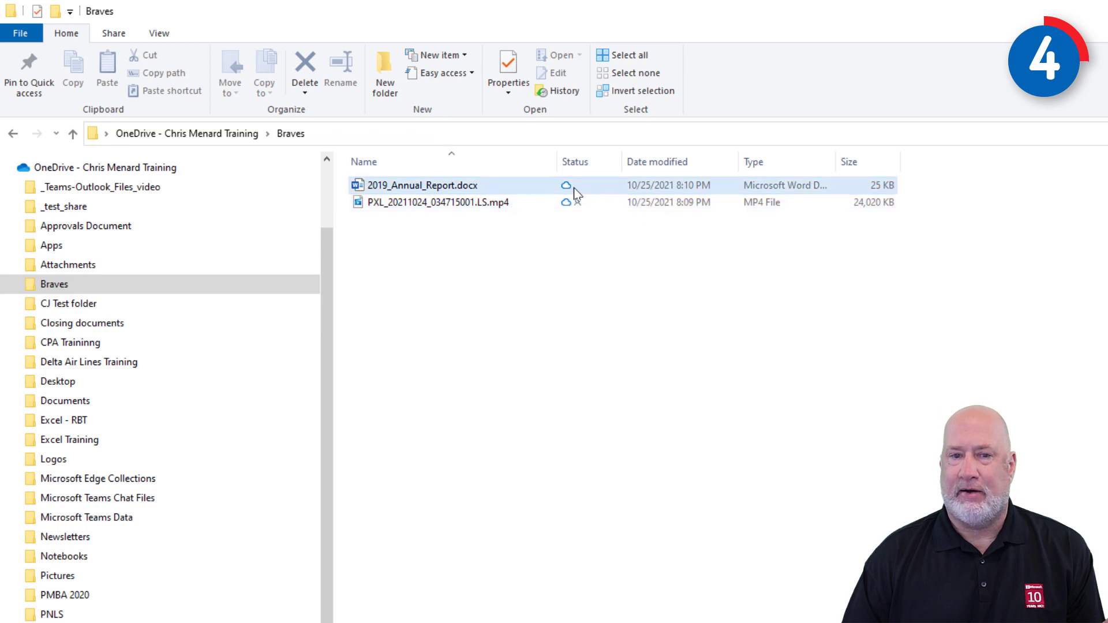
pyautogui.moveTo(573, 188)
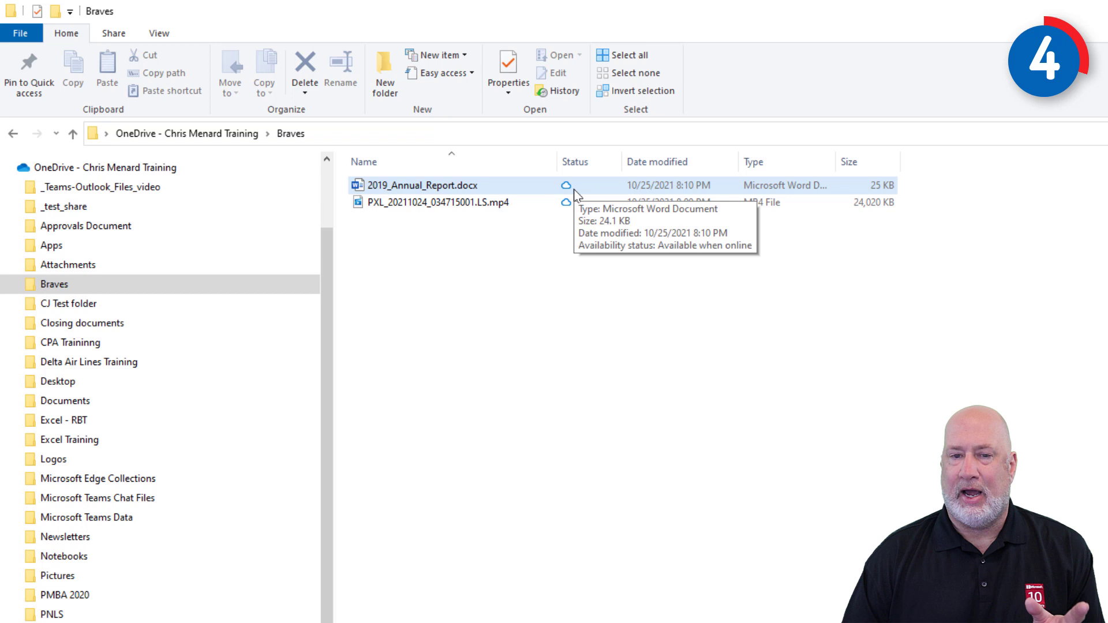
pyautogui.hotkey('alt', 'Tab')
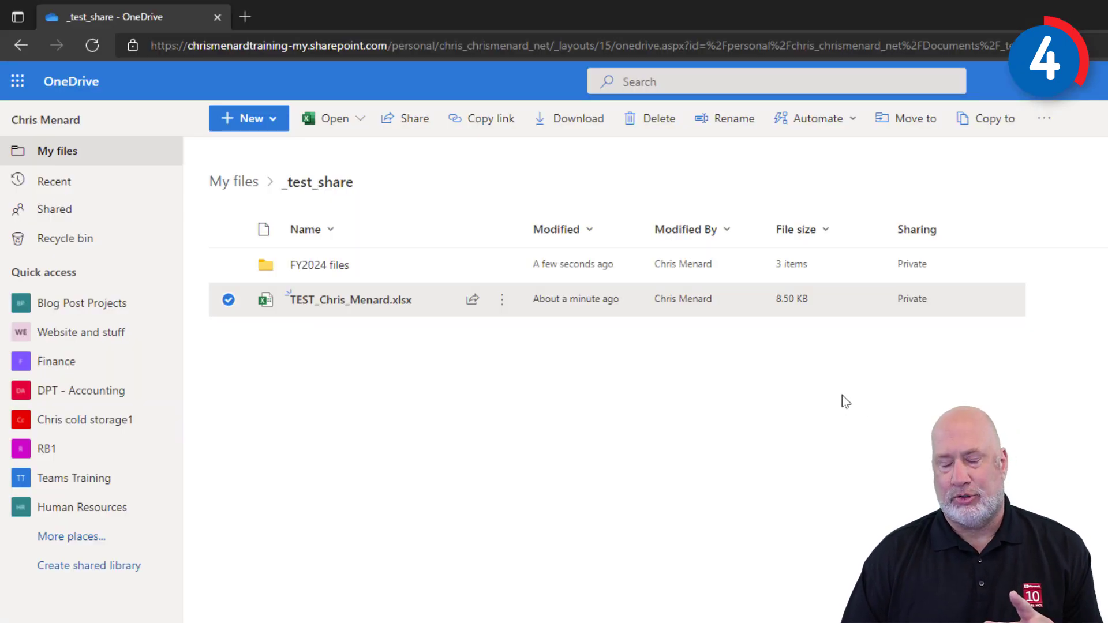
# - Show the Shared by you list on OneDrive's Shared page
pyautogui.click(58, 211)
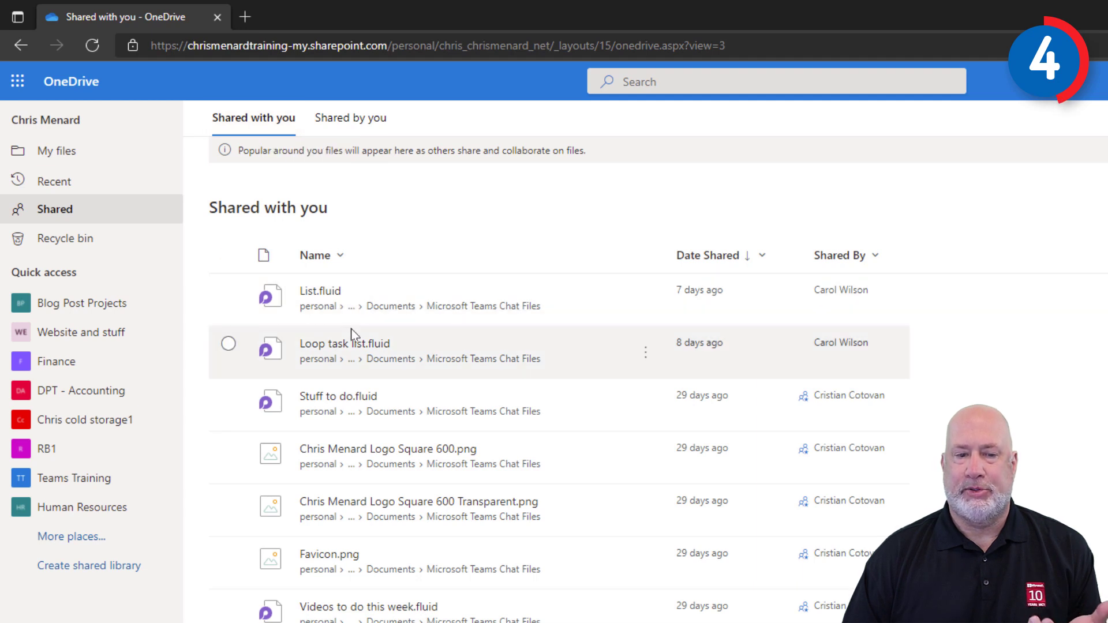
pyautogui.click(358, 120)
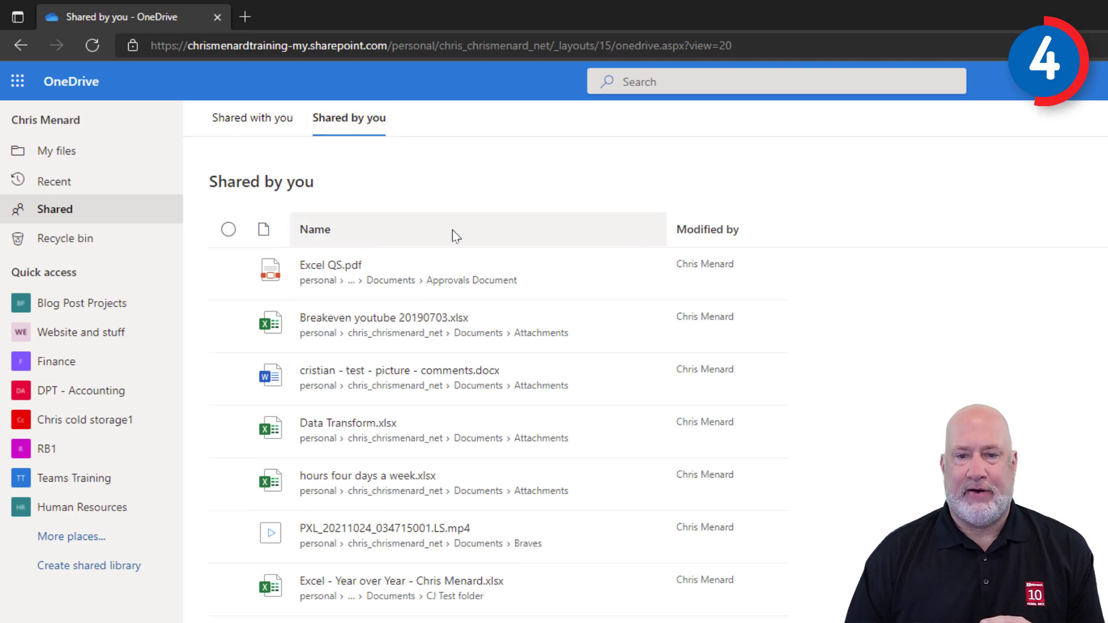
# - Go to My files > _test_share and start sharing TEST_Chris_Menard.xlsx
pyautogui.click(64, 154)
pyautogui.click(317, 297)
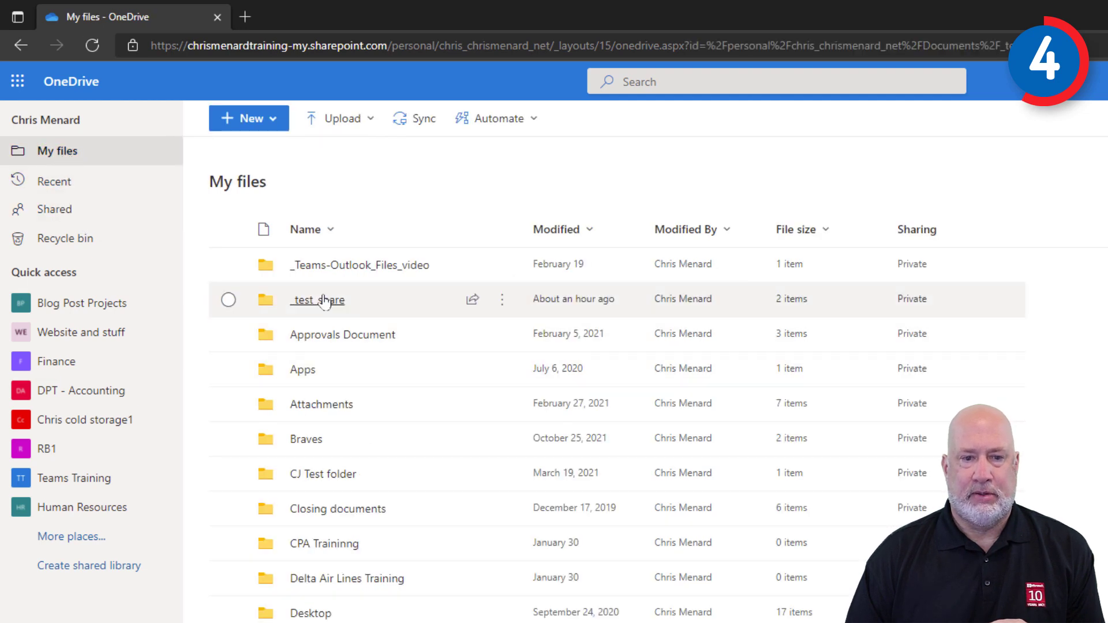
pyautogui.click(499, 303)
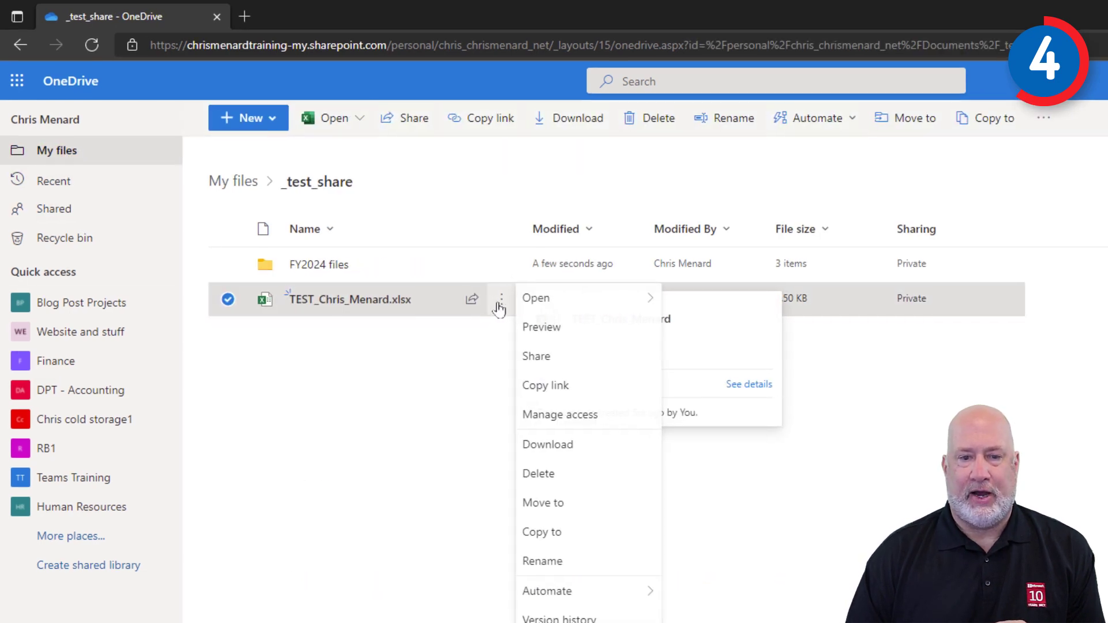
pyautogui.click(411, 258)
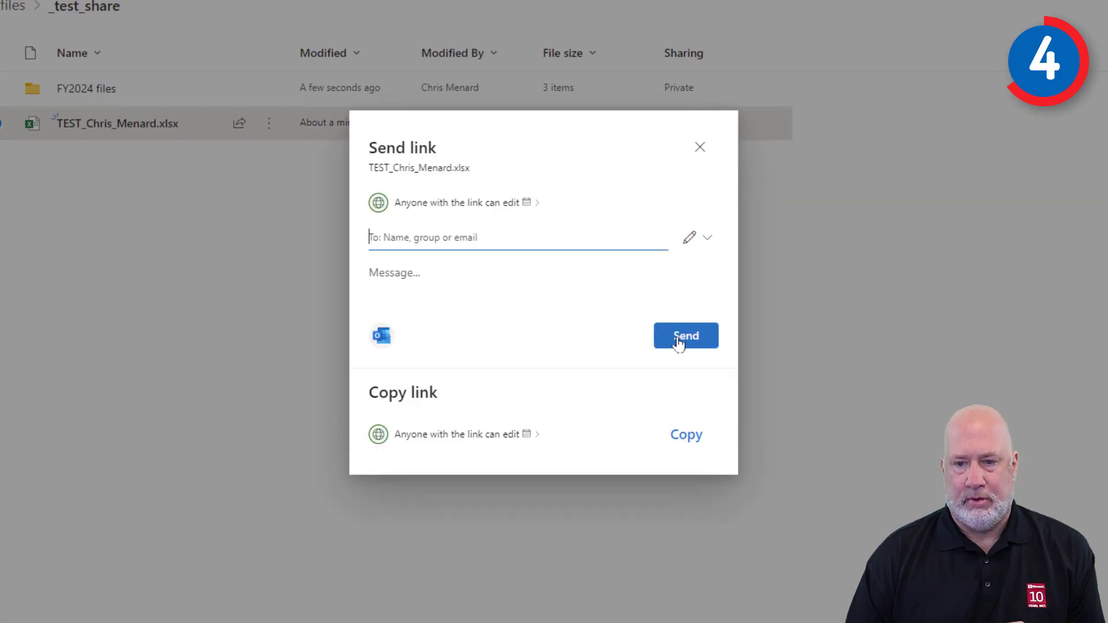
# - Keep anyone-with-the-link edit access, apply it, and copy the link
pyautogui.click(527, 205)
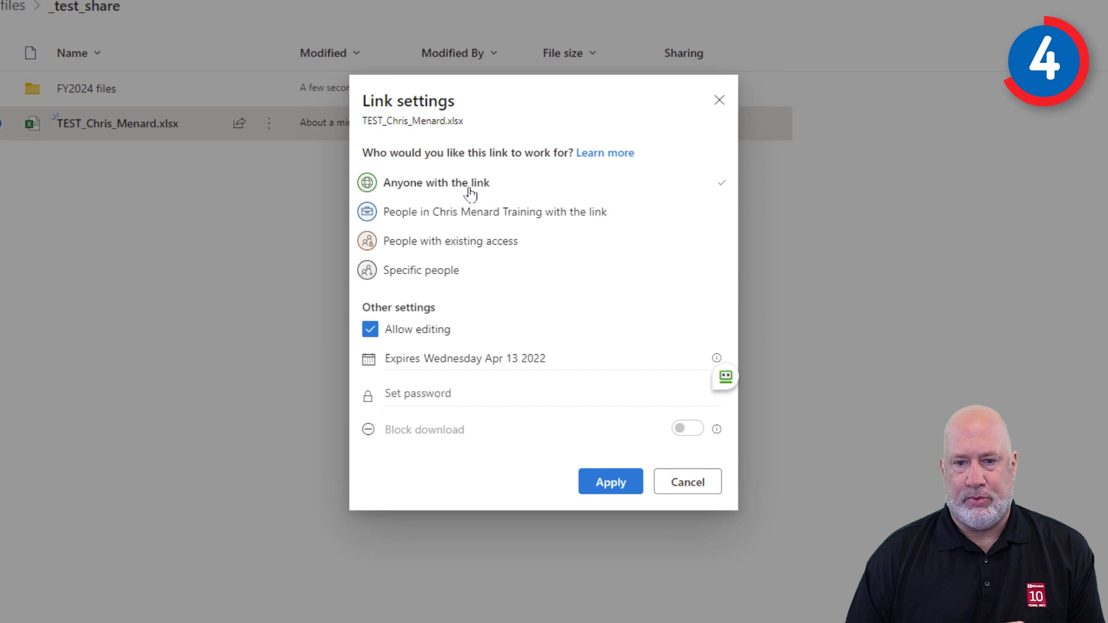
pyautogui.click(615, 484)
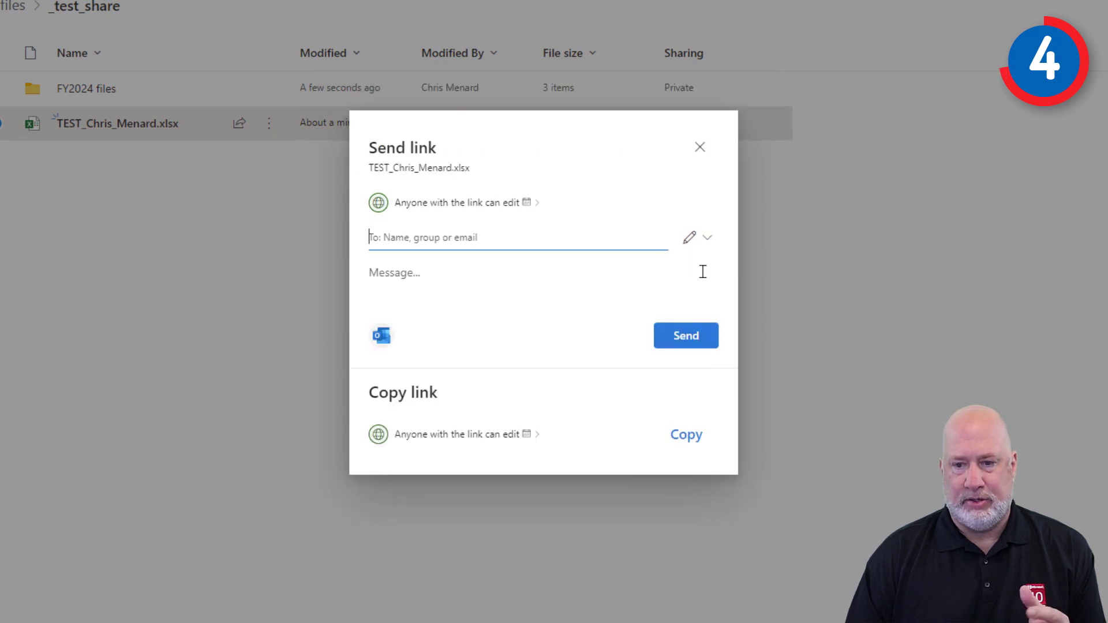
pyautogui.click(686, 440)
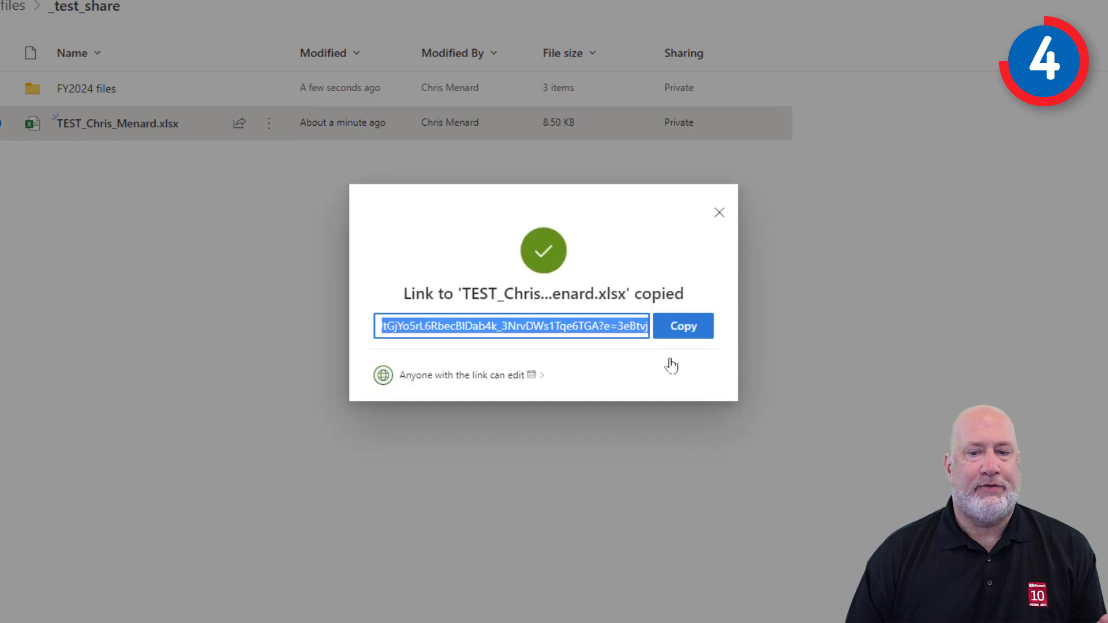
pyautogui.click(691, 335)
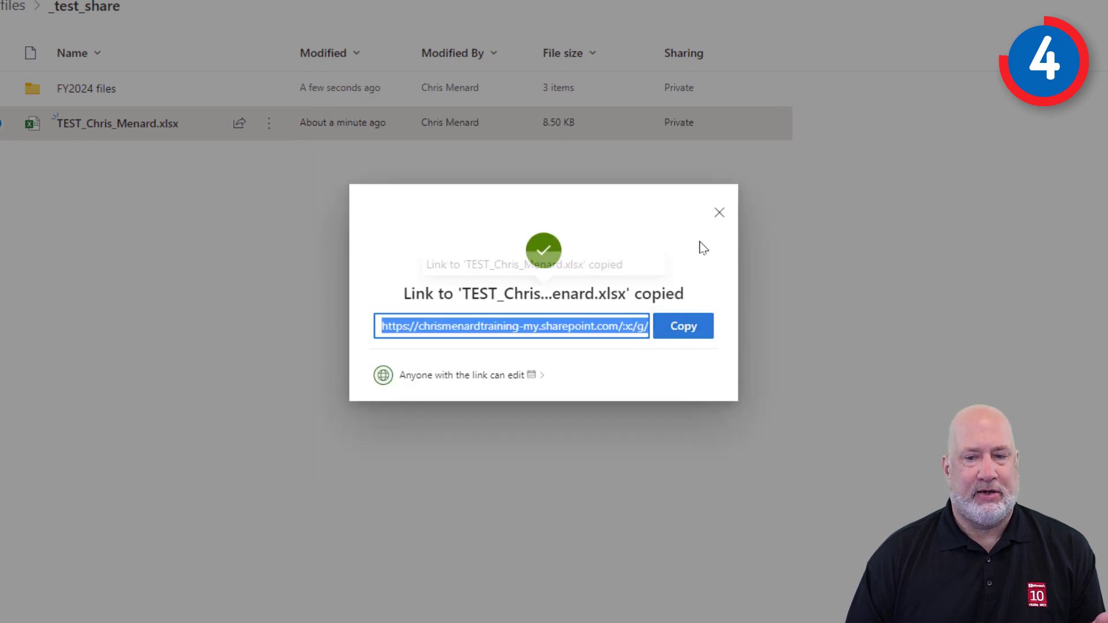
pyautogui.click(719, 219)
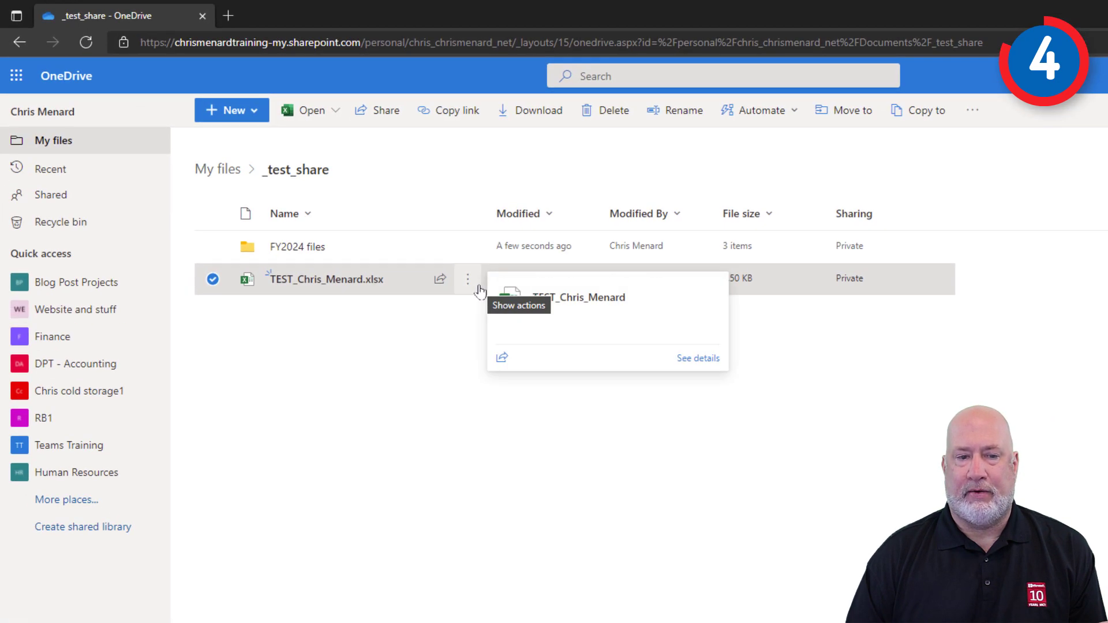
# - Reload the Shared by you list to show TEST_Chris_Menard.xlsx at the top
pyautogui.click(51, 199)
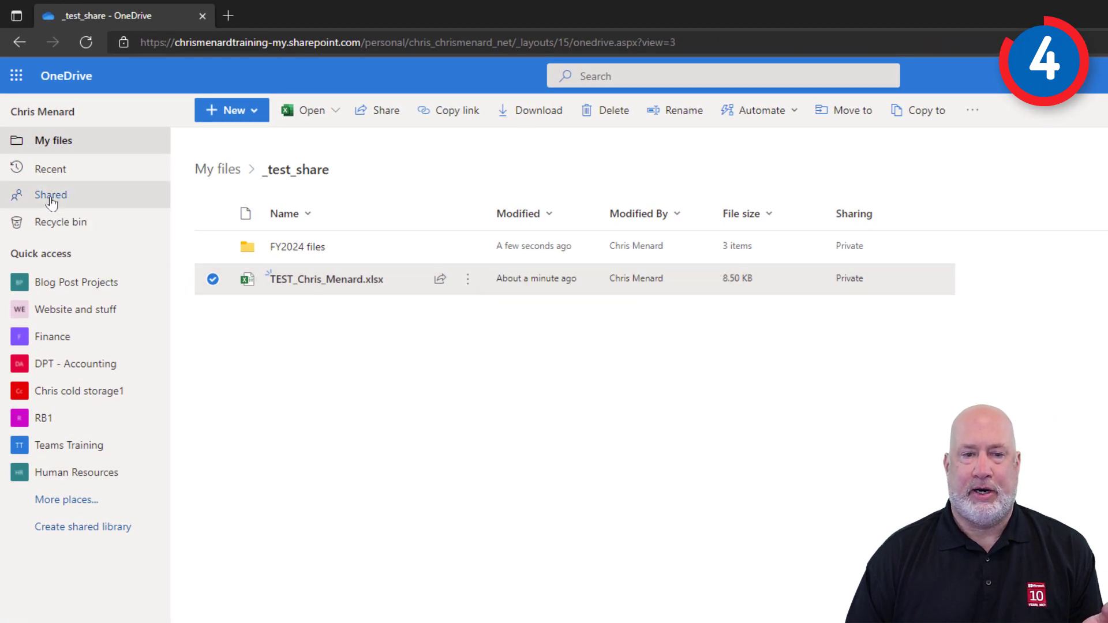
pyautogui.click(349, 110)
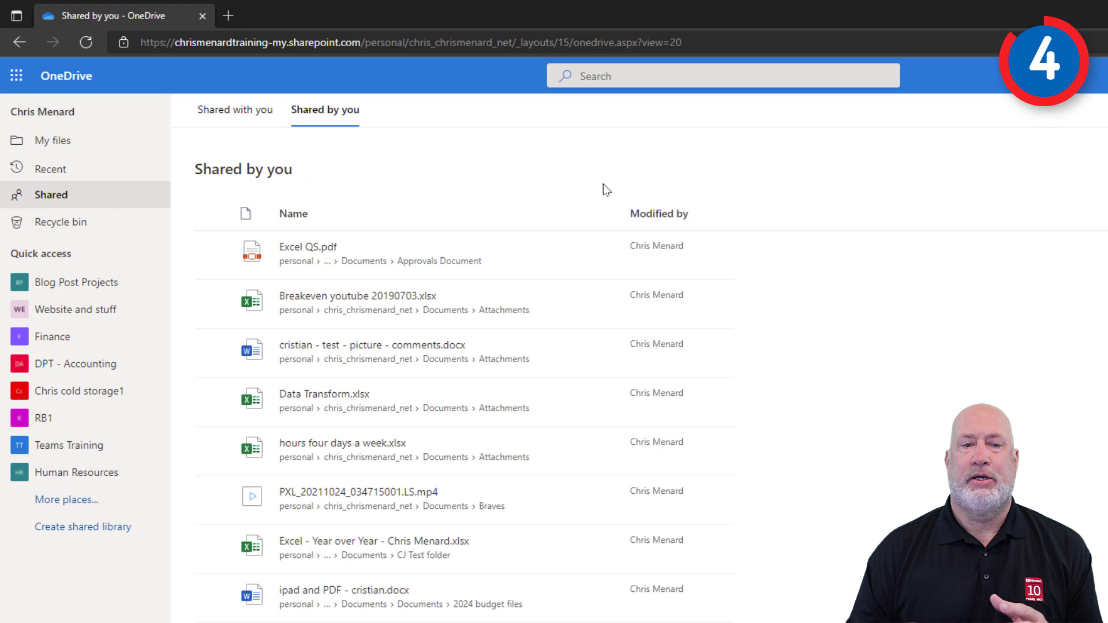
pyautogui.click(85, 43)
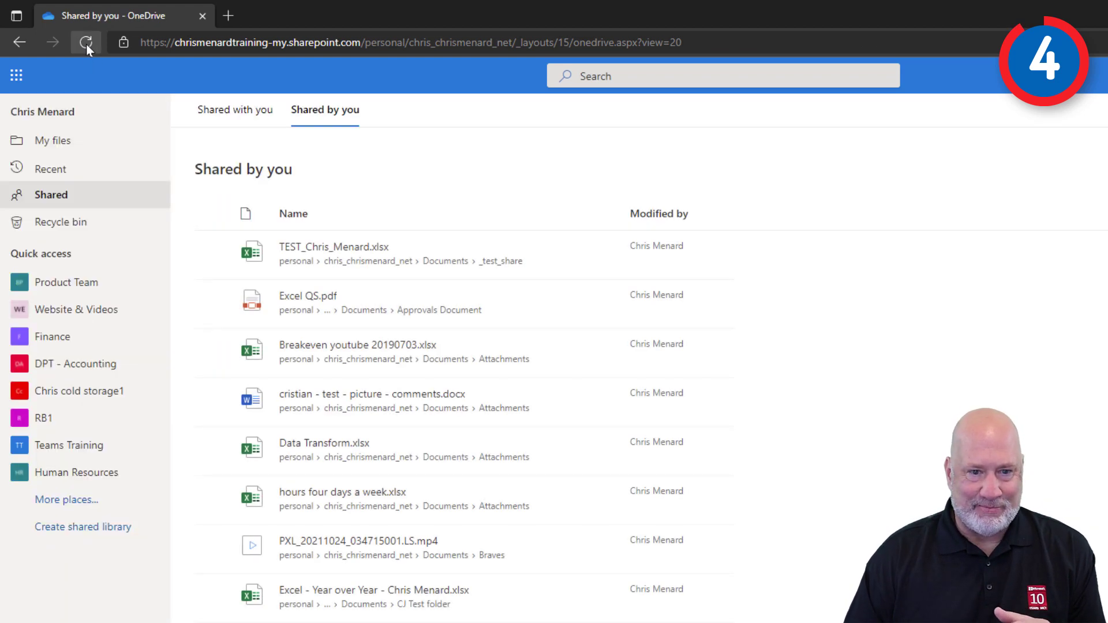
pyautogui.moveTo(362, 254)
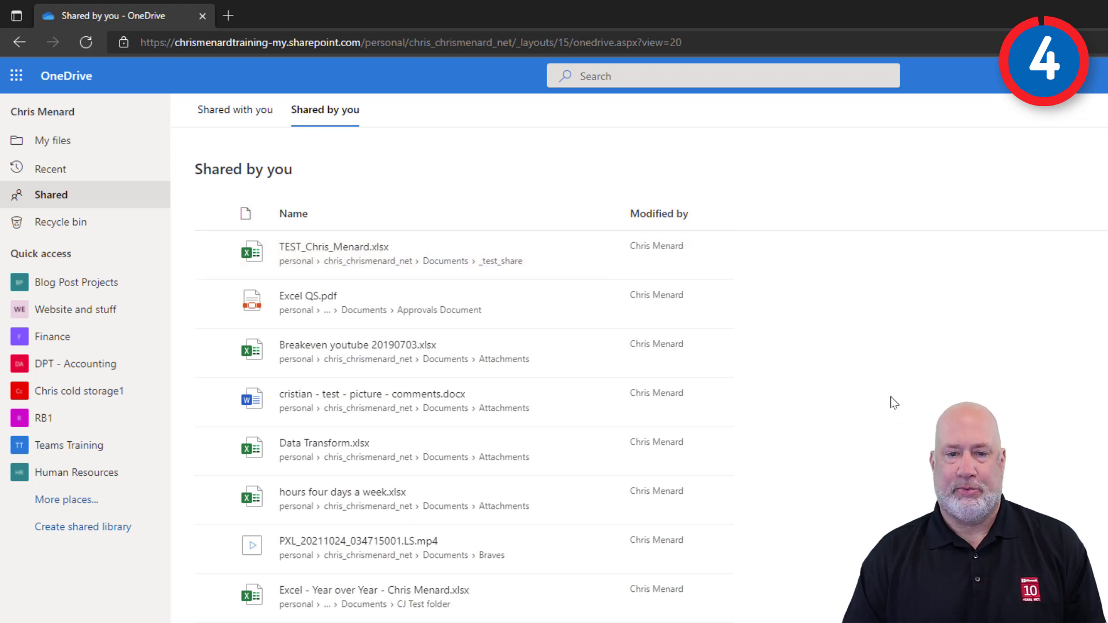
pyautogui.moveTo(602, 262)
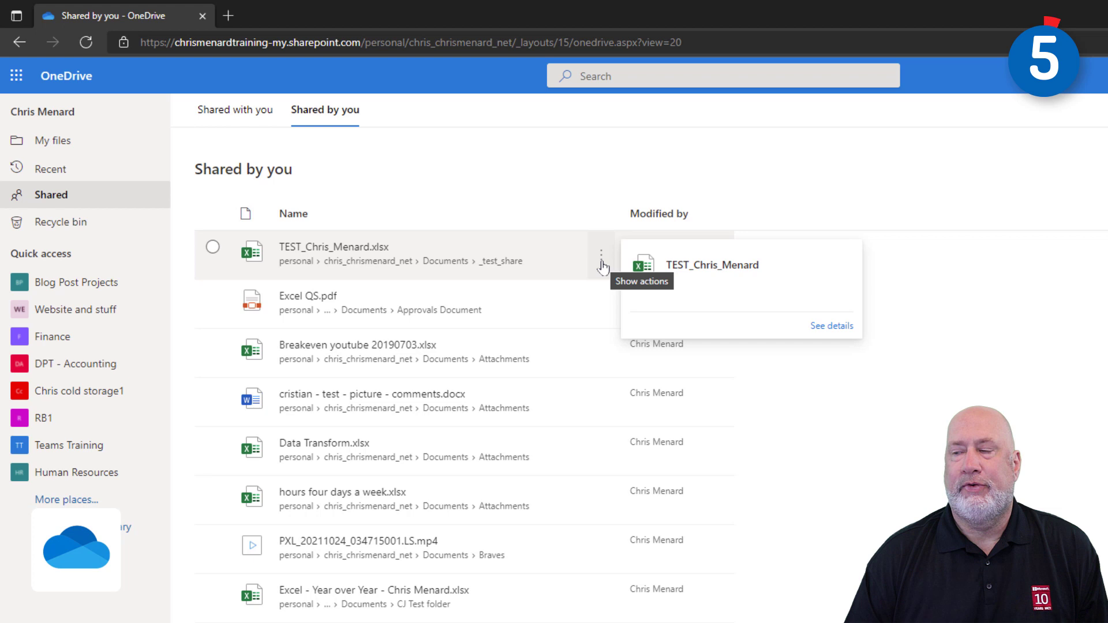
# - In _test_share, open Manage access for TEST_Chris_Menard.xlsx and stop all its sharing
pyautogui.click(602, 264)
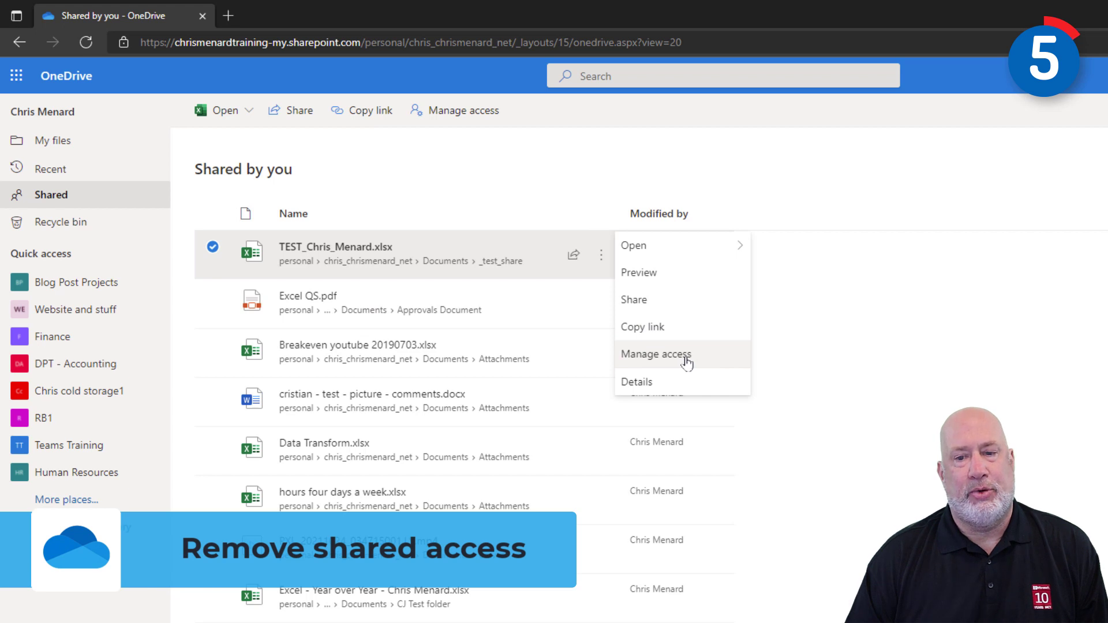
pyautogui.click(54, 141)
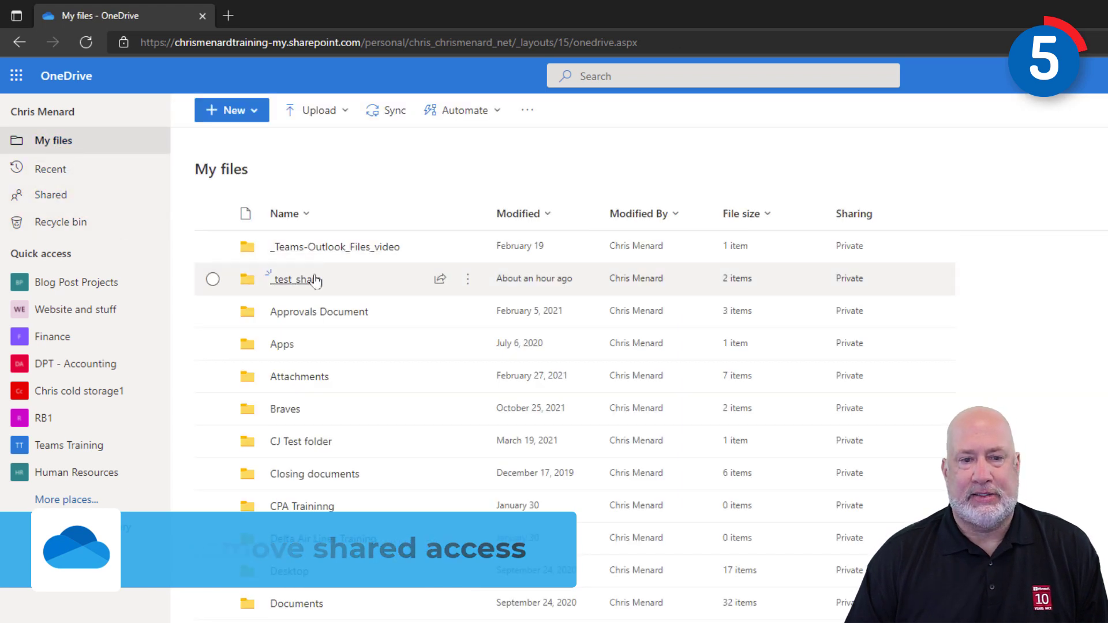
pyautogui.click(316, 281)
pyautogui.click(469, 285)
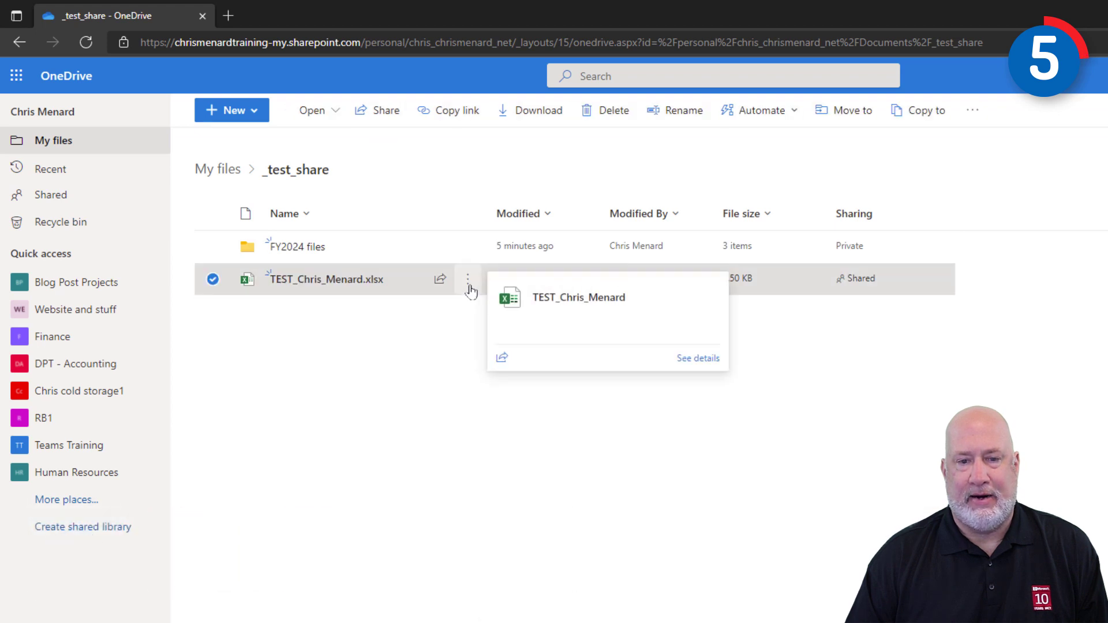
pyautogui.click(469, 284)
pyautogui.click(513, 386)
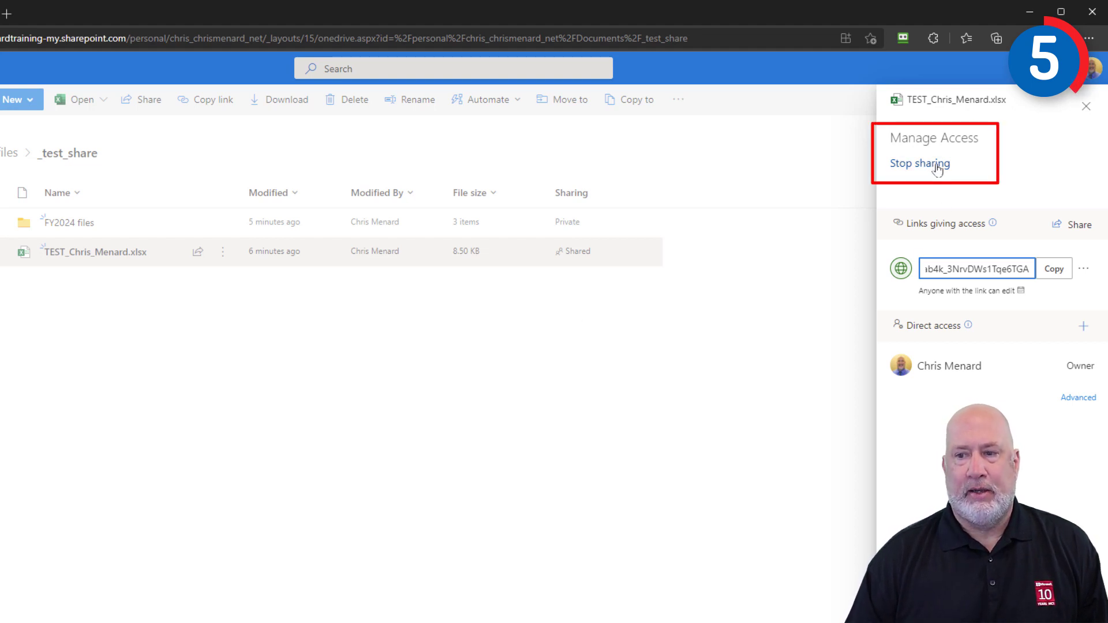
pyautogui.click(919, 166)
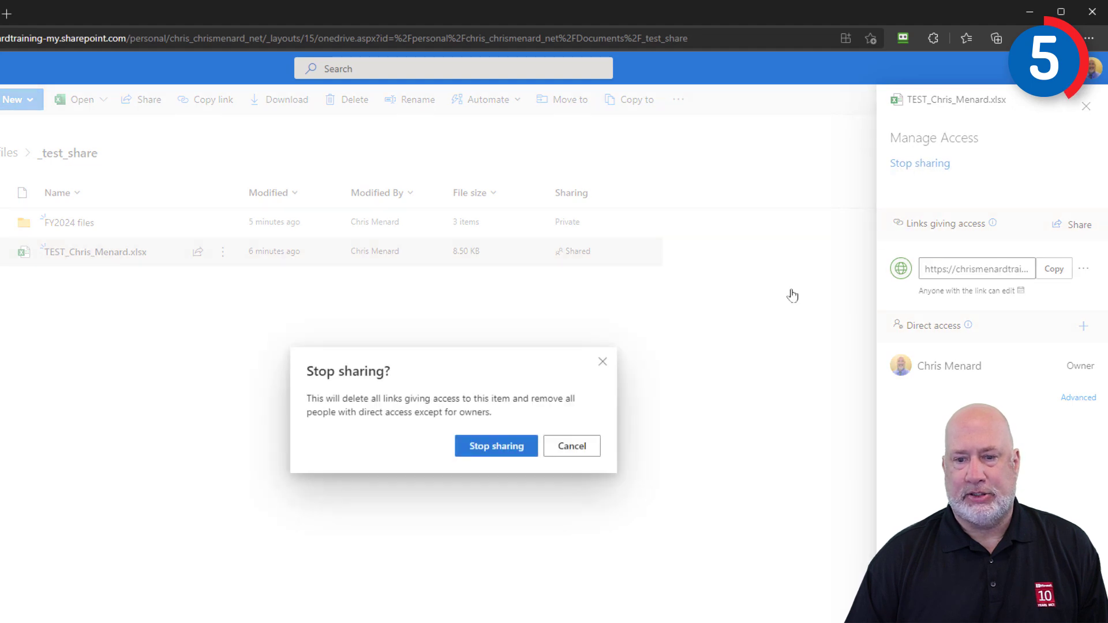
pyautogui.click(505, 446)
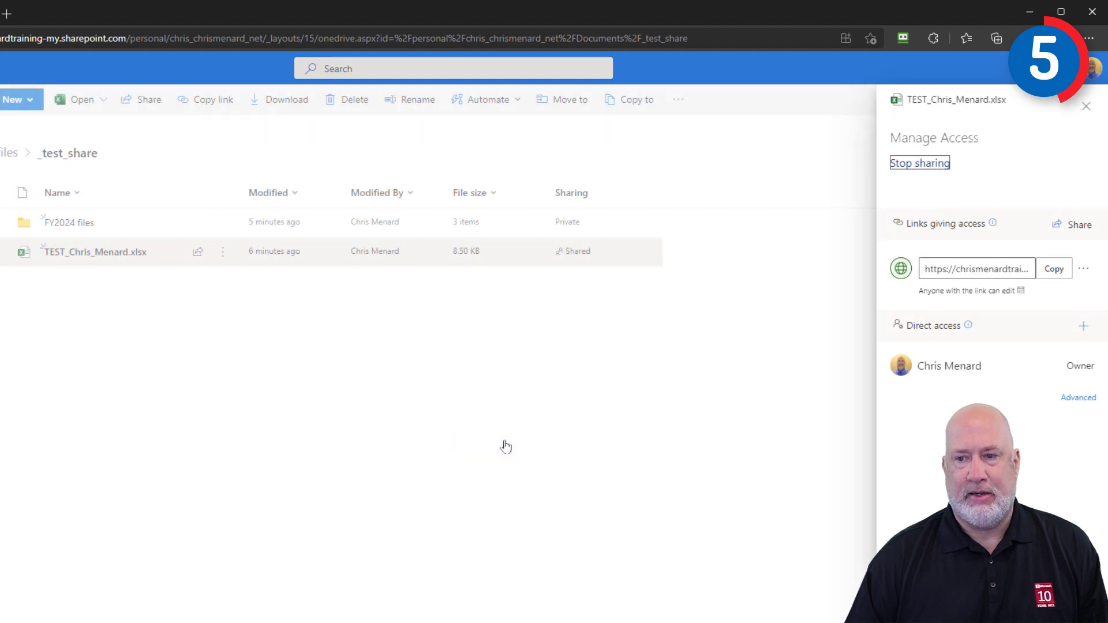
# - Close Manage Access and reload Shared by you, confirming TEST_Chris_Menard.xlsx is gone
pyautogui.click(1084, 111)
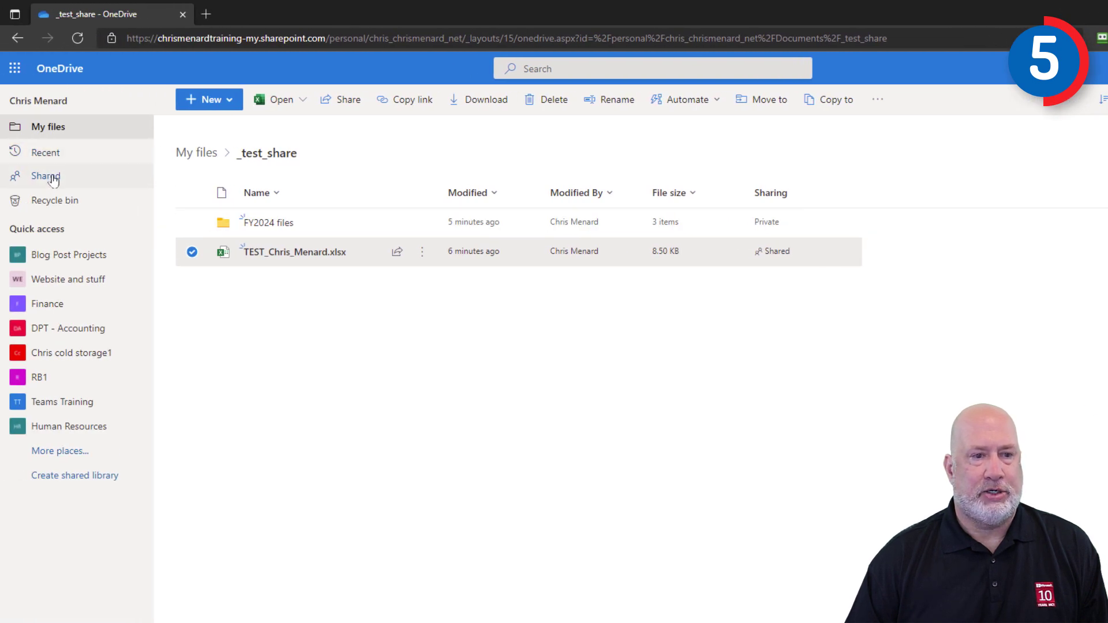
pyautogui.click(46, 175)
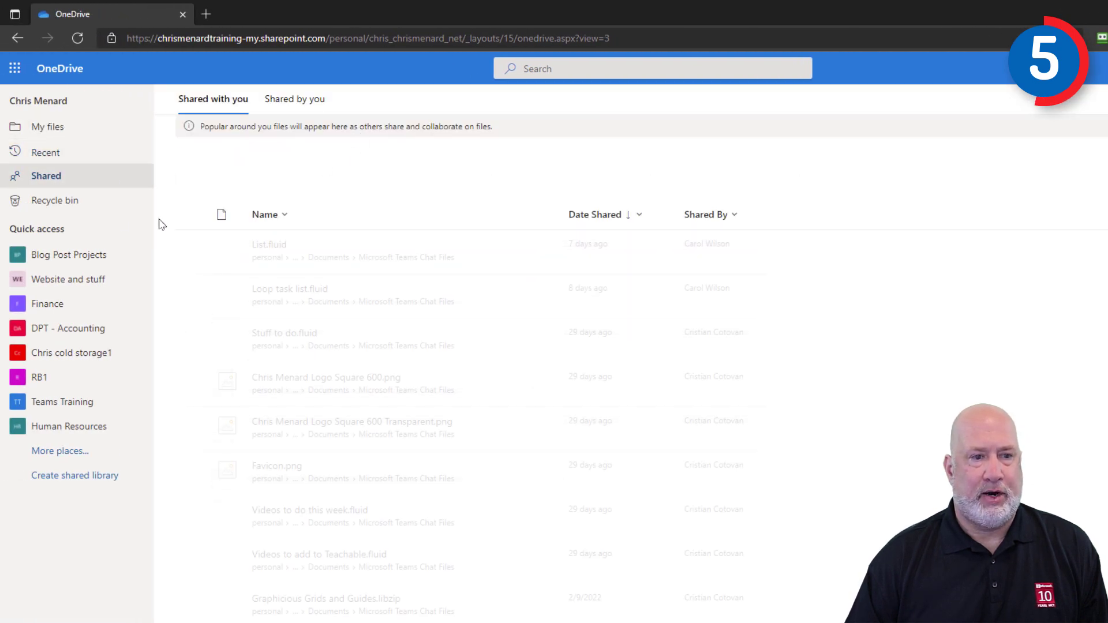
pyautogui.click(285, 105)
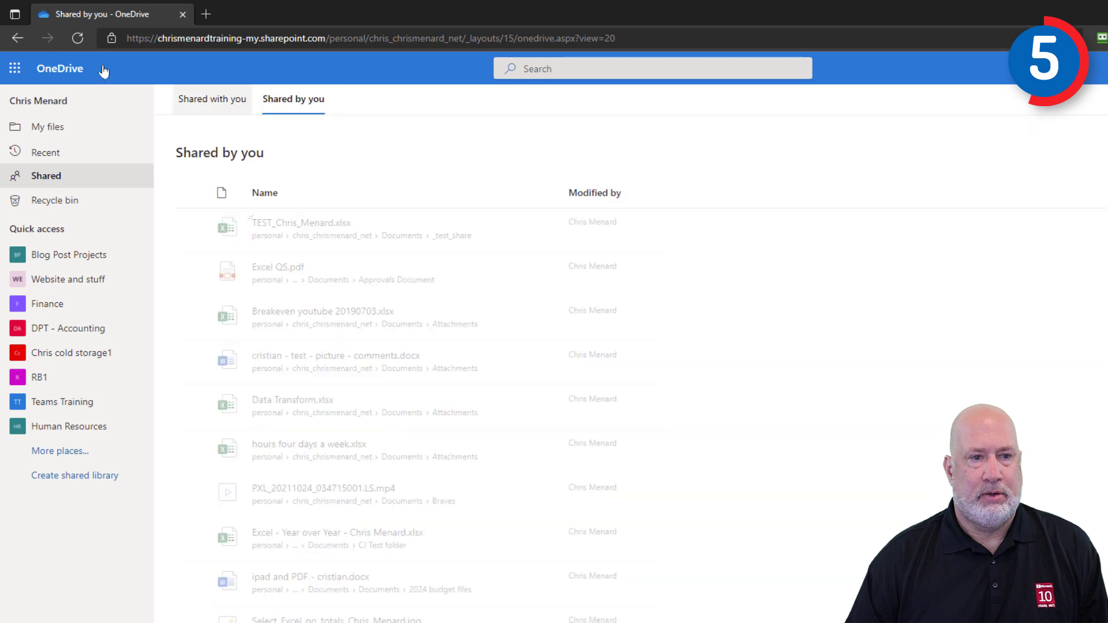
pyautogui.click(78, 38)
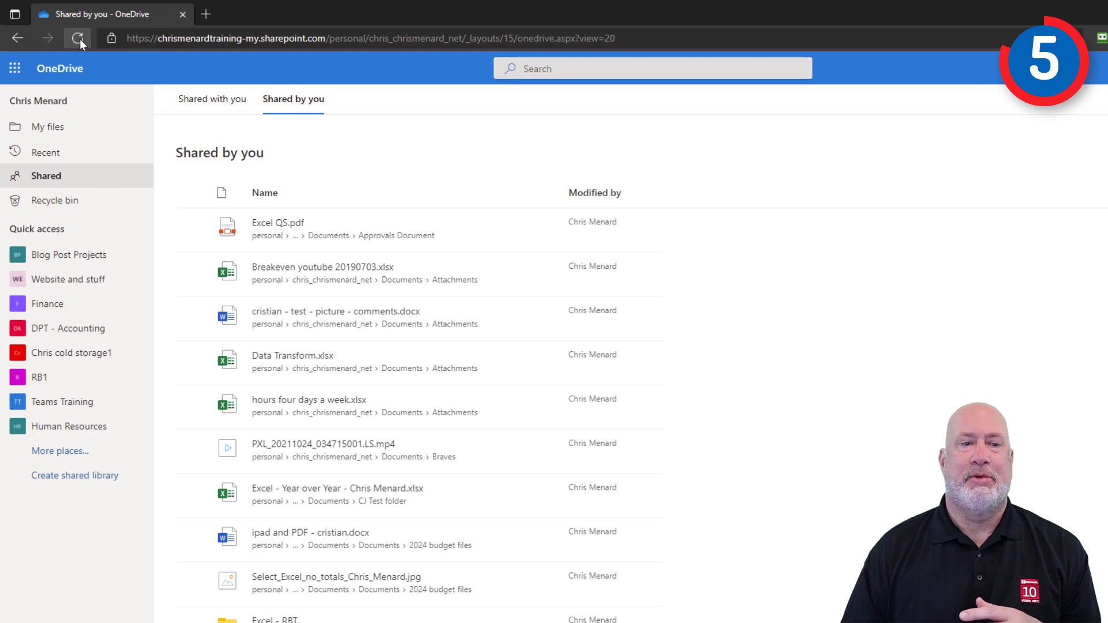
# - Check the empty Recycle bin, then open the Recent files list
pyautogui.click(87, 207)
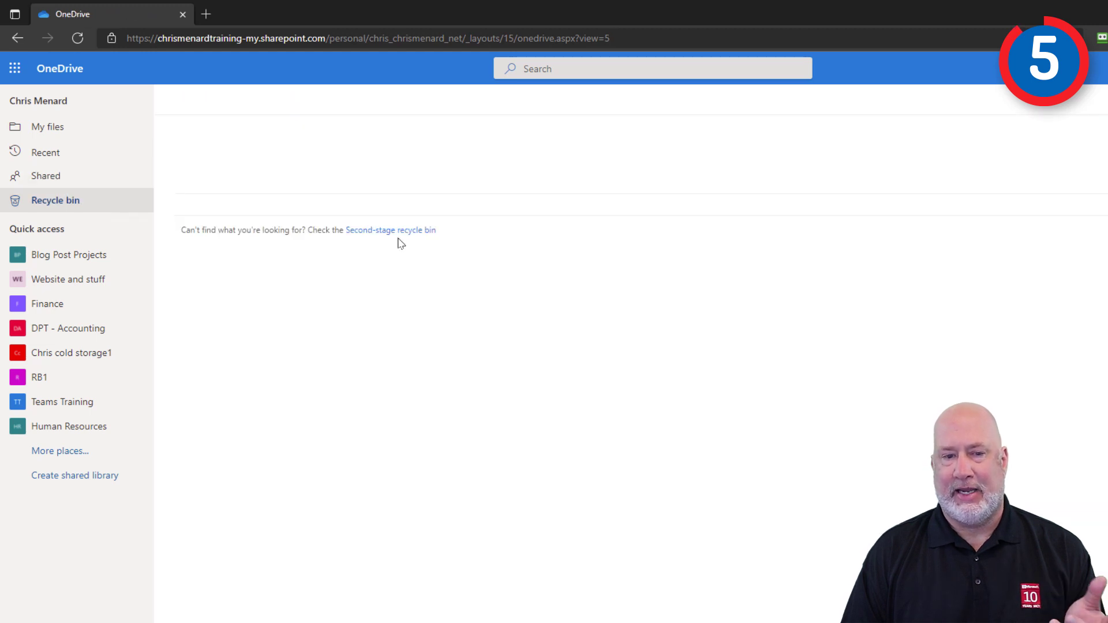
pyautogui.click(56, 157)
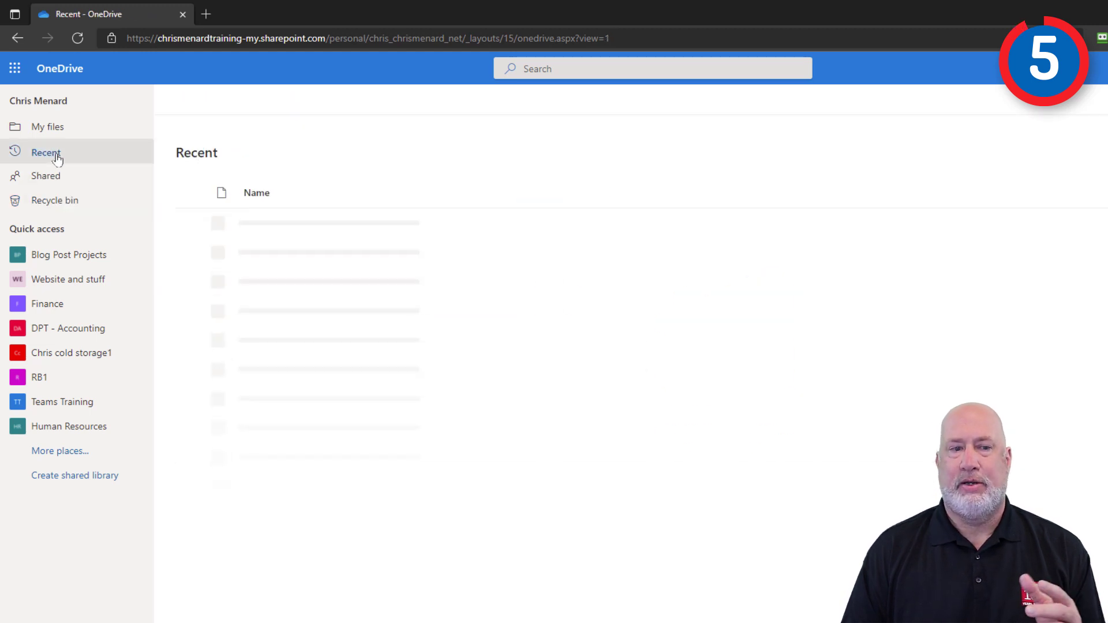